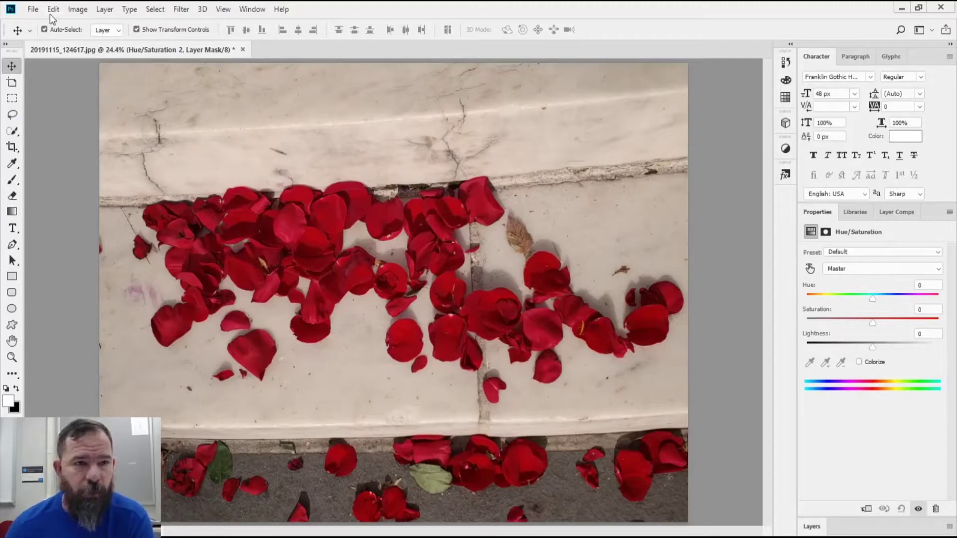
Step: Check the Photoshop version in the System Info and close it
left_click(35, 9)
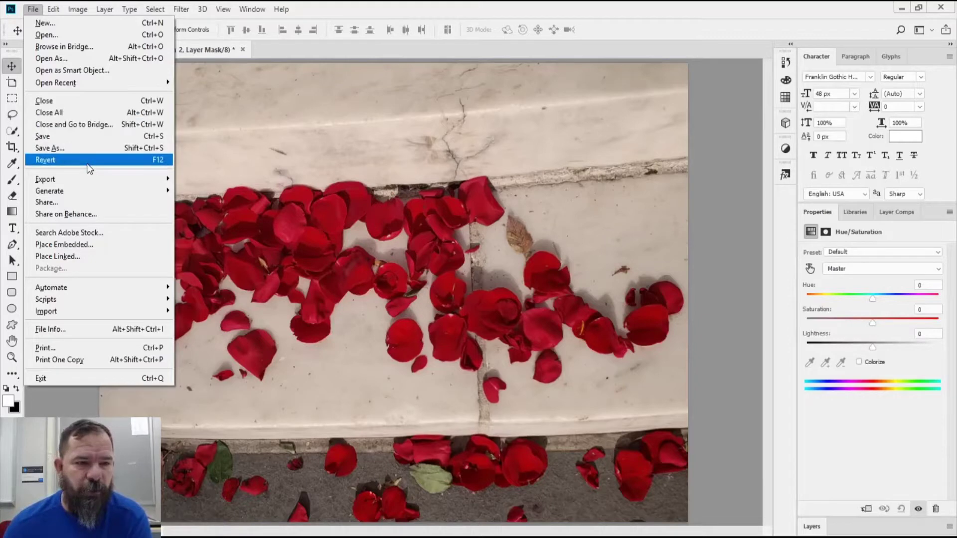
left_click(304, 115)
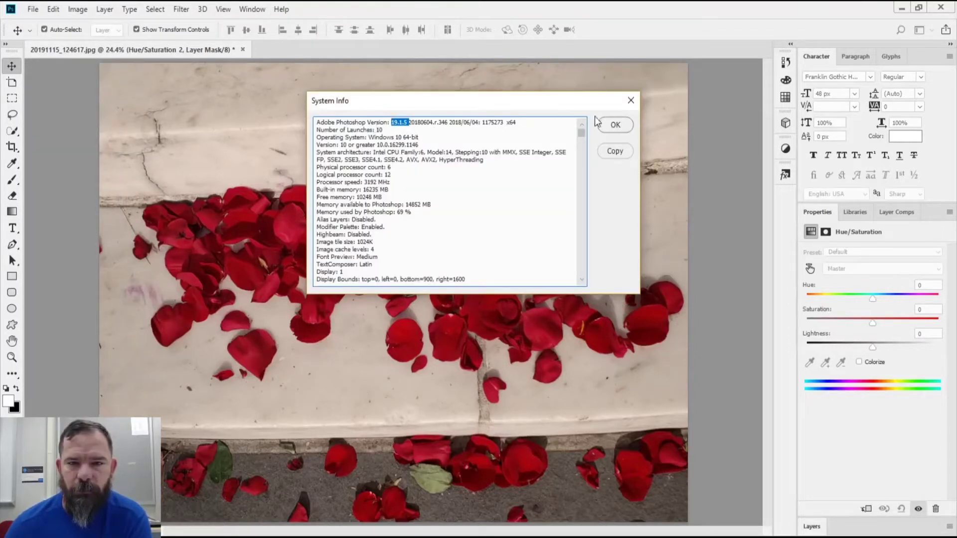
left_click(632, 100)
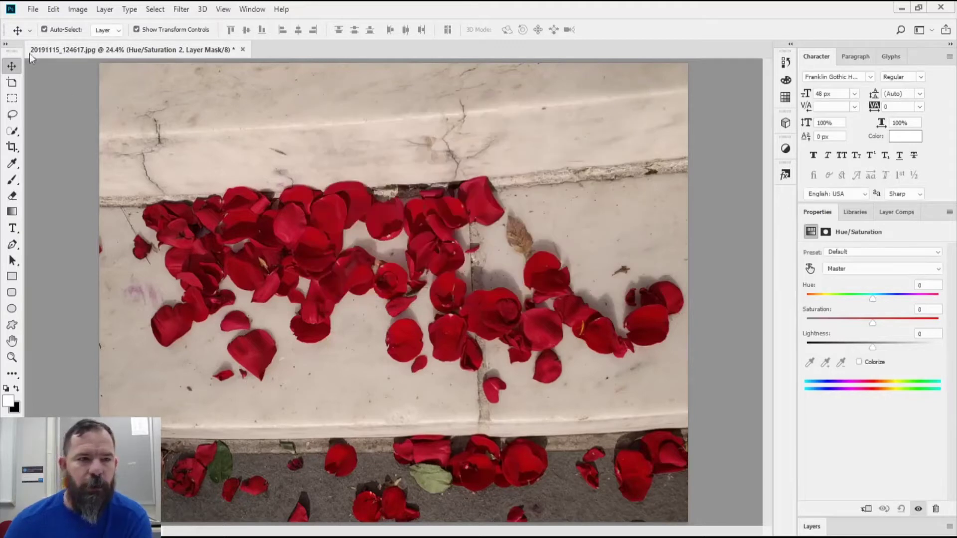
left_click(33, 9)
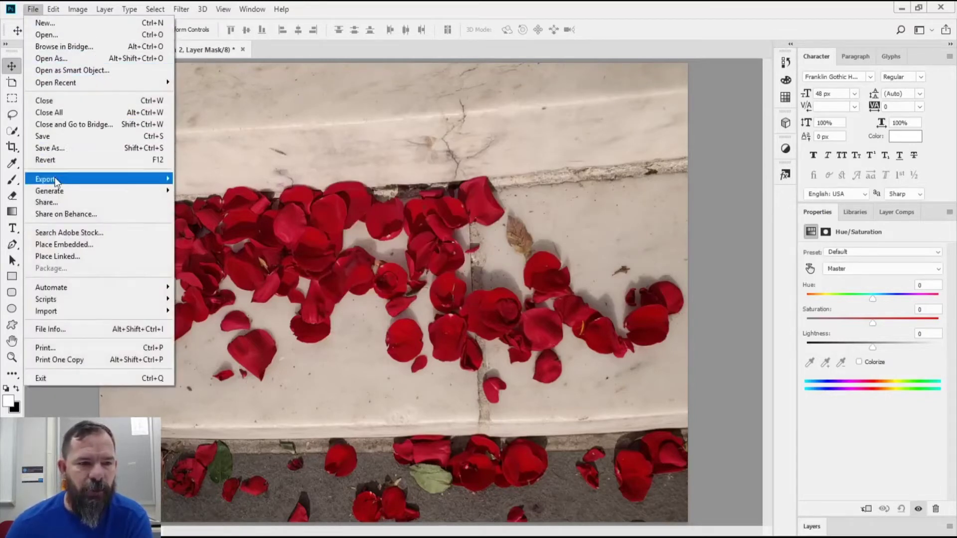
mouse_move(56, 180)
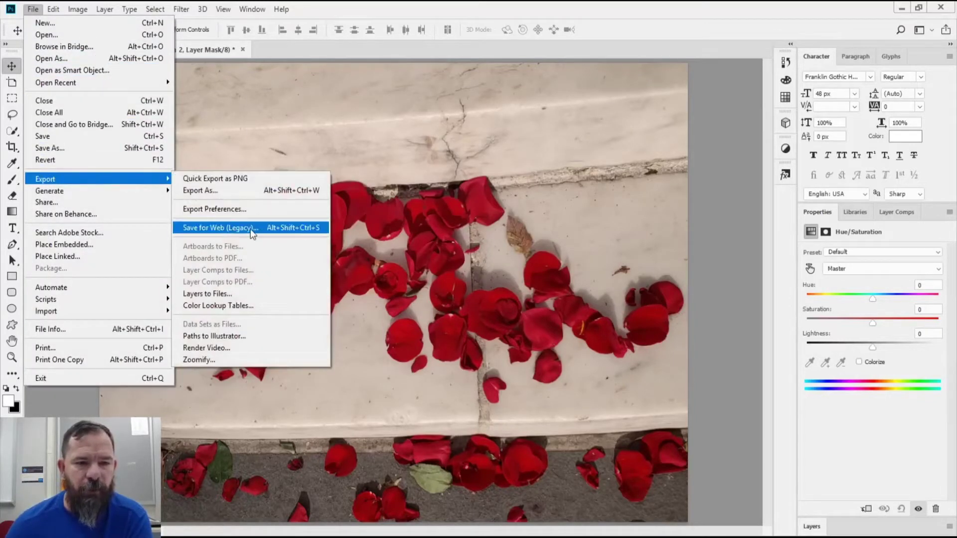
left_click(266, 233)
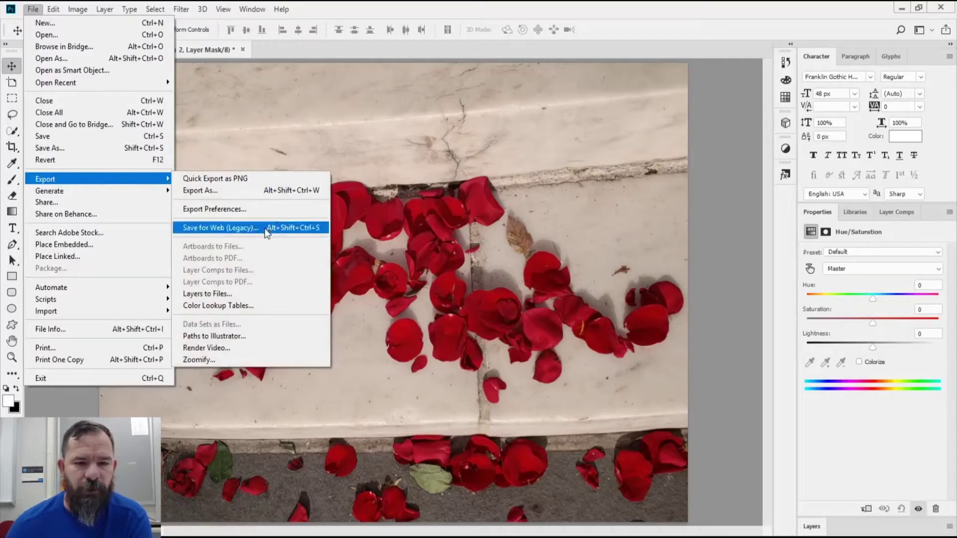
left_click(235, 227)
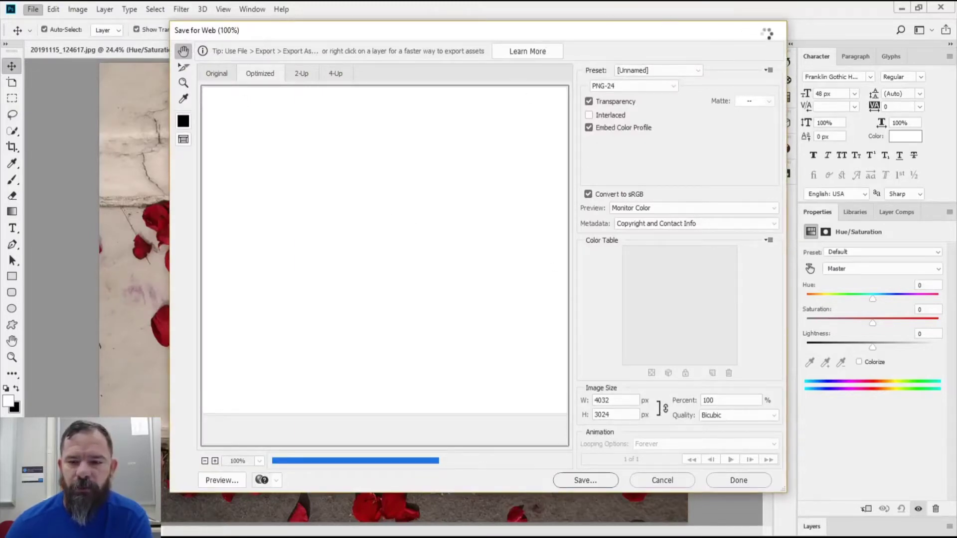
left_click(693, 480)
Step: Start an Export As of the rose petals image and add 0.5x, 0.75x, 0.25x and 2x scale sizes
left_click(33, 9)
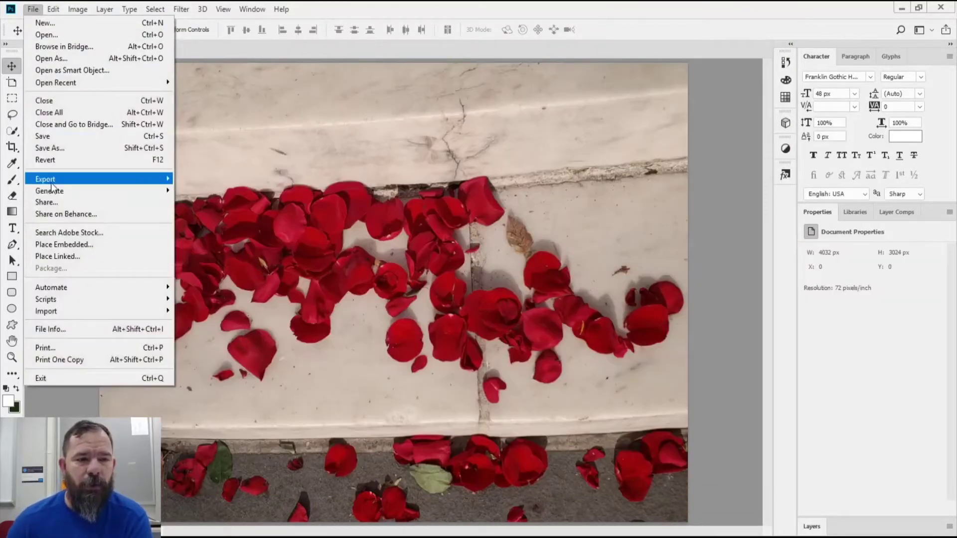
mouse_move(51, 183)
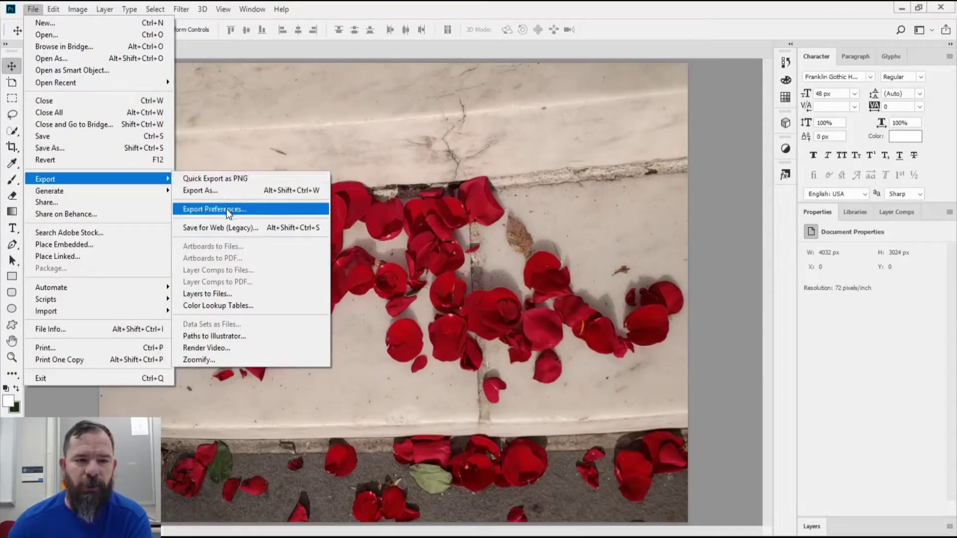
left_click(202, 191)
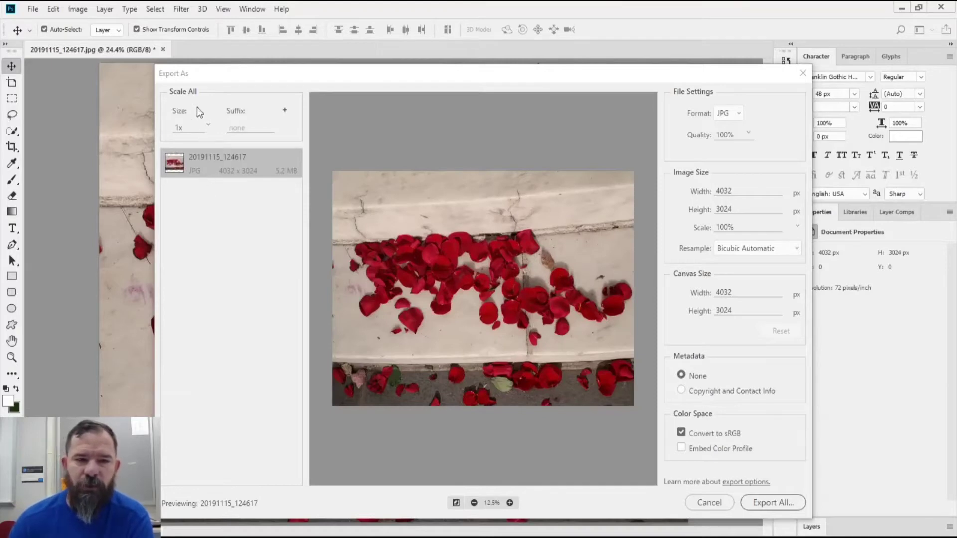
left_click(284, 111)
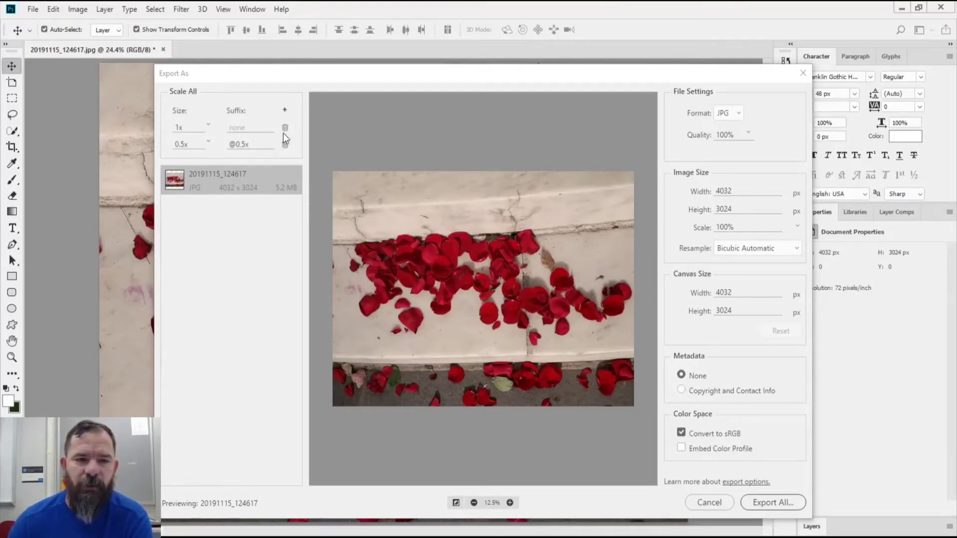
left_click(284, 111)
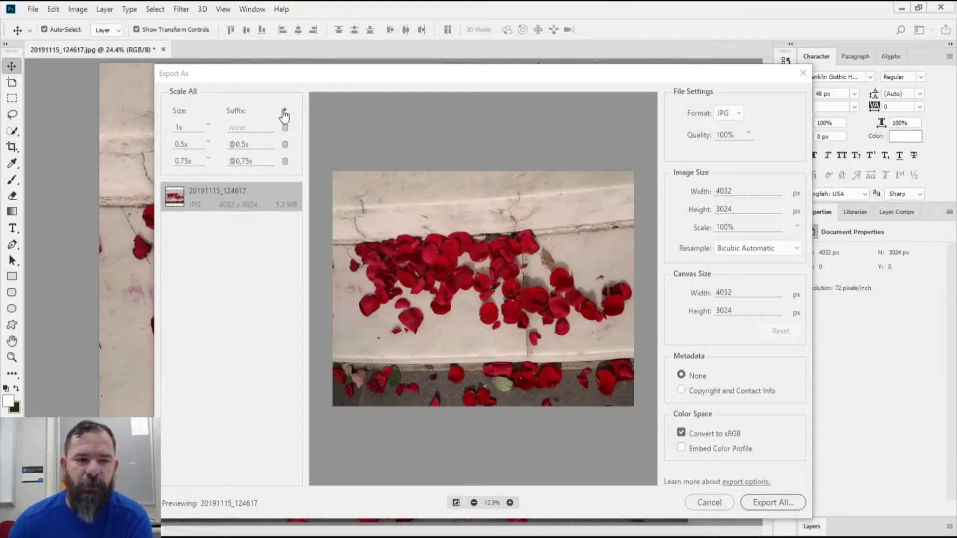
left_click(285, 111)
left_click(285, 110)
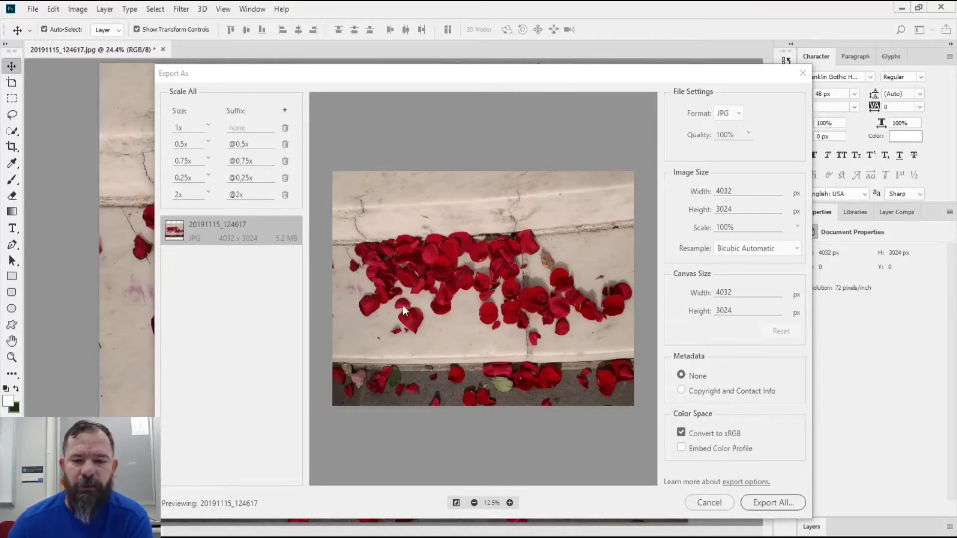
Step: Export all the sizes into a new folder named roses inside the Photoshop folder
left_click(781, 503)
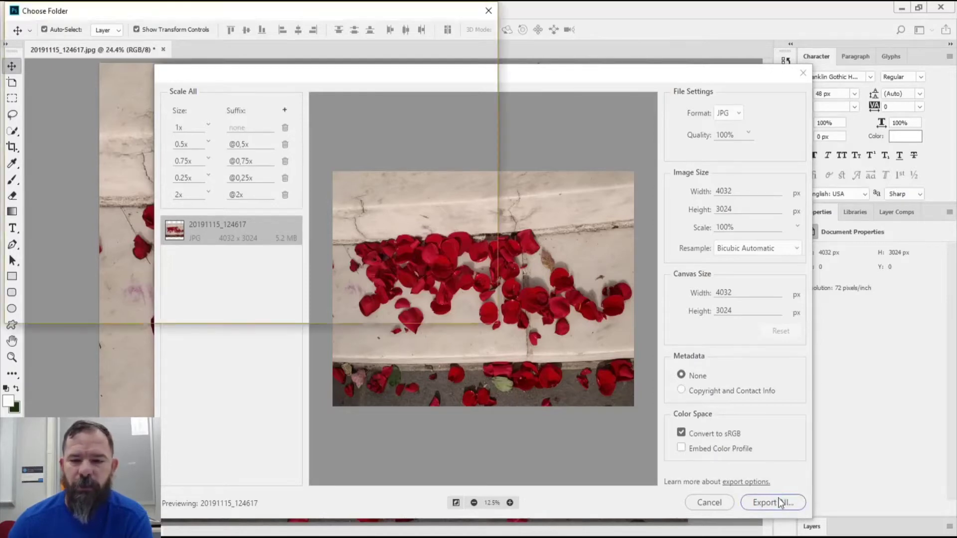
key("ctrl+shift+n")
type("roses")
key("Return")
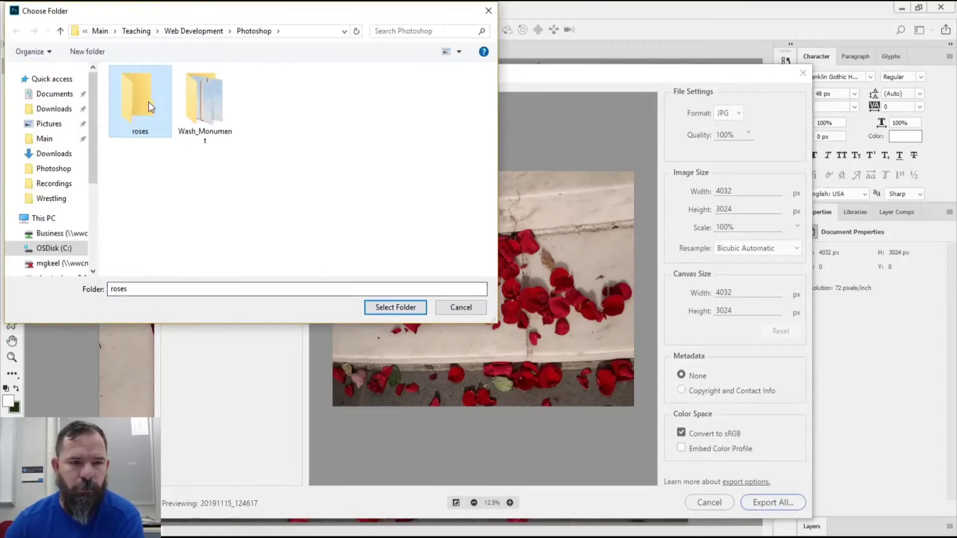
double_click(149, 101)
left_click(404, 308)
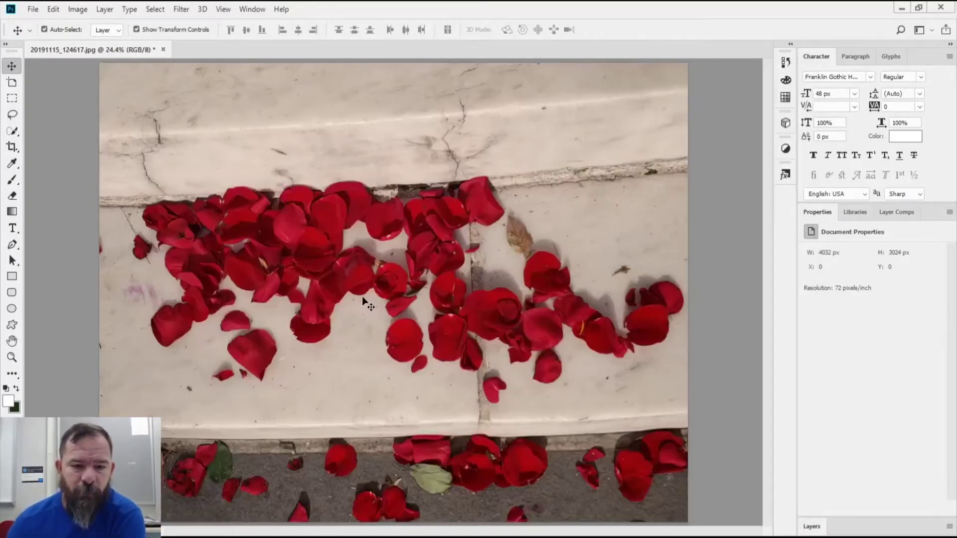
Step: Switch to File Explorer, open the roses folder and go through each exported JPG file
key("alt+Tab")
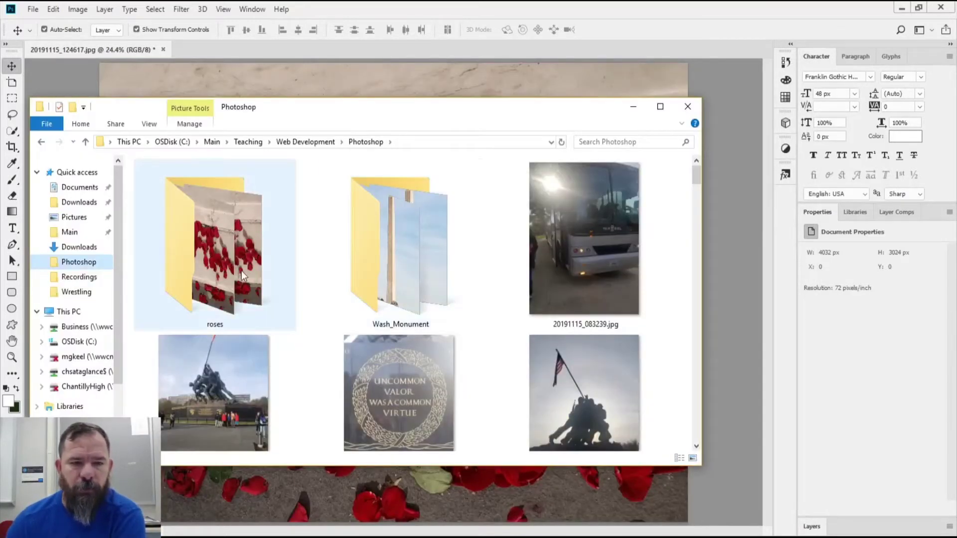
double_click(241, 271)
left_click(164, 205)
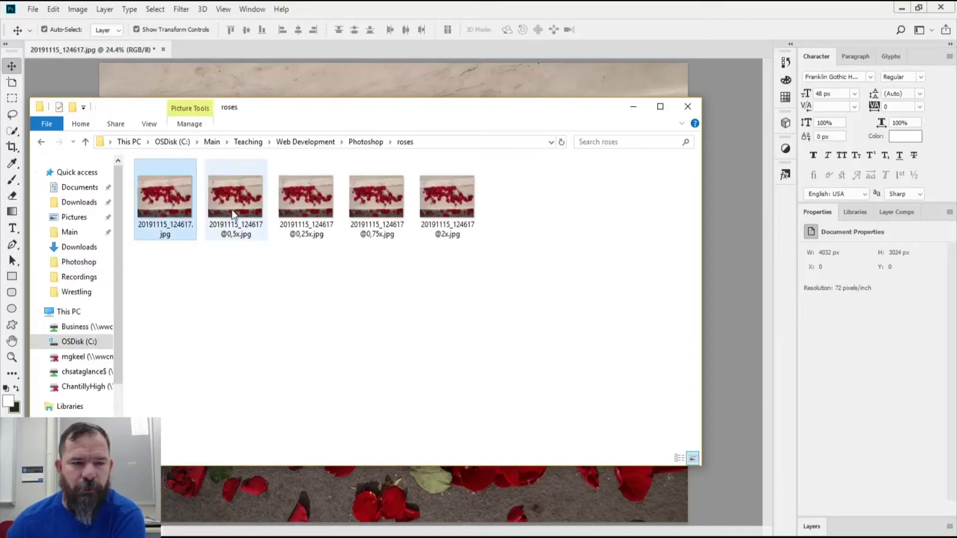
left_click(234, 214)
left_click(324, 207)
left_click(379, 207)
left_click(447, 205)
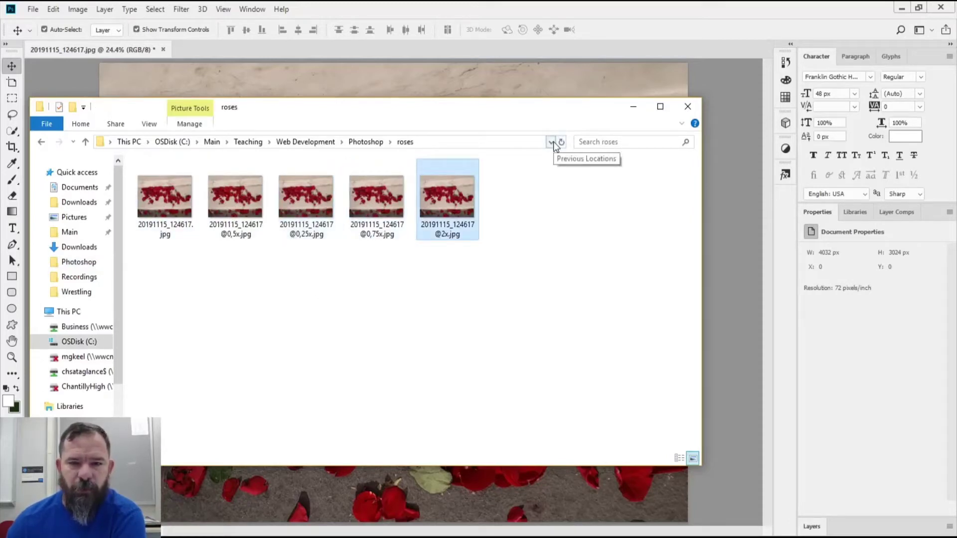
Step: List the exported files with details, sort them by size to compare them, and close File Explorer
left_click(149, 124)
left_click(278, 152)
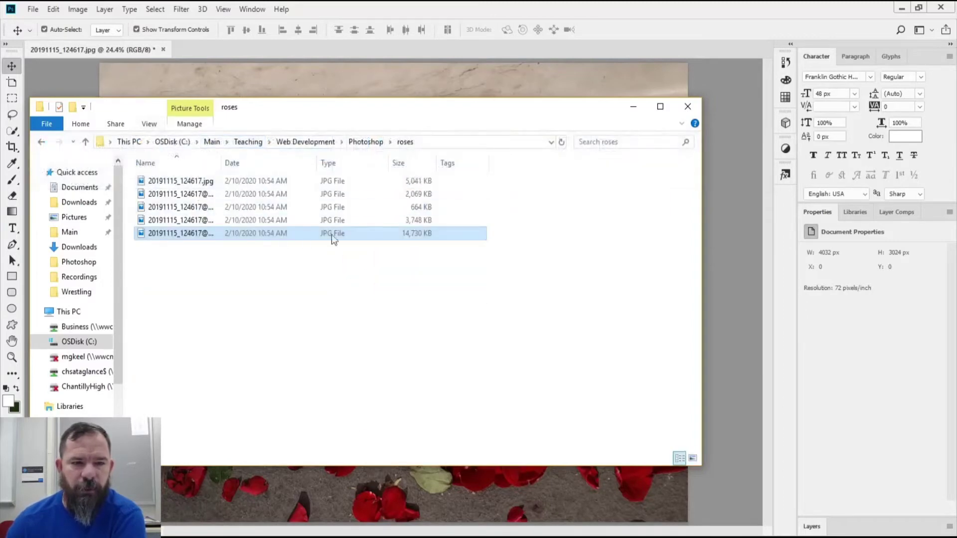
left_click(418, 163)
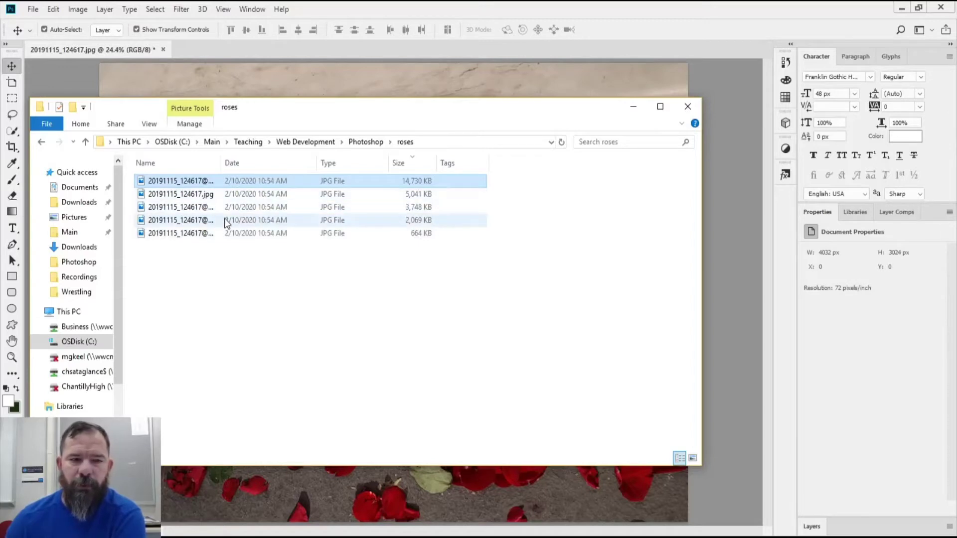
left_click(681, 110)
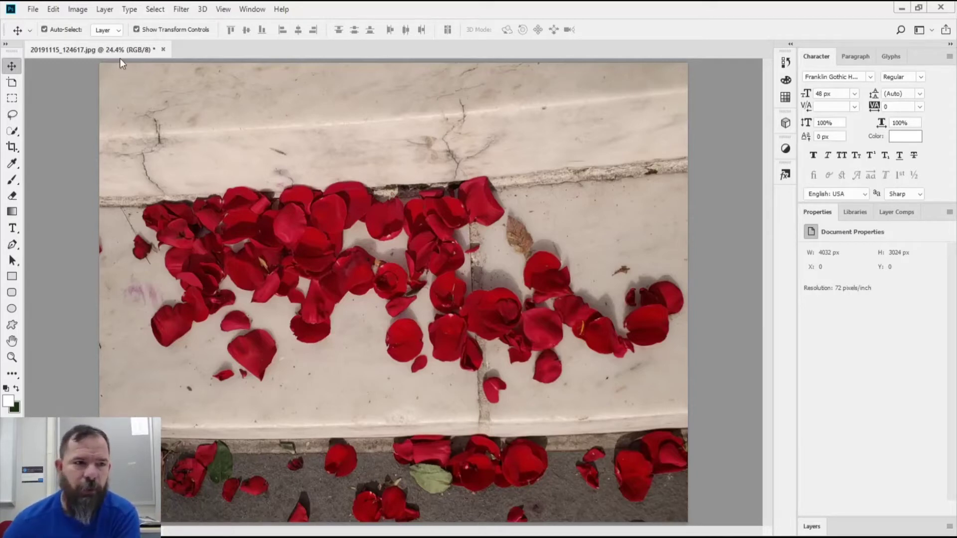
Step: Reopen Export As for the image and remove every additional scale size, keeping only 1x
left_click(34, 9)
mouse_move(75, 184)
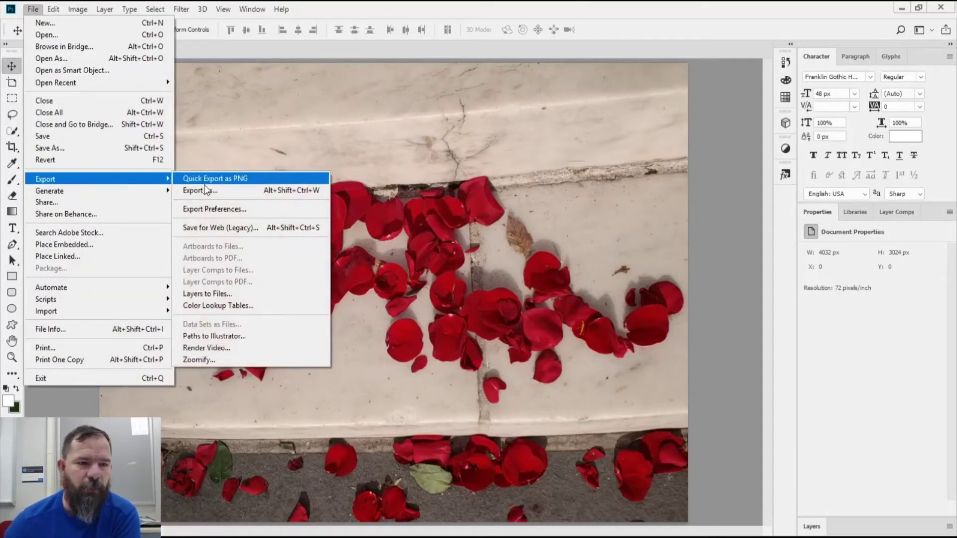
left_click(212, 192)
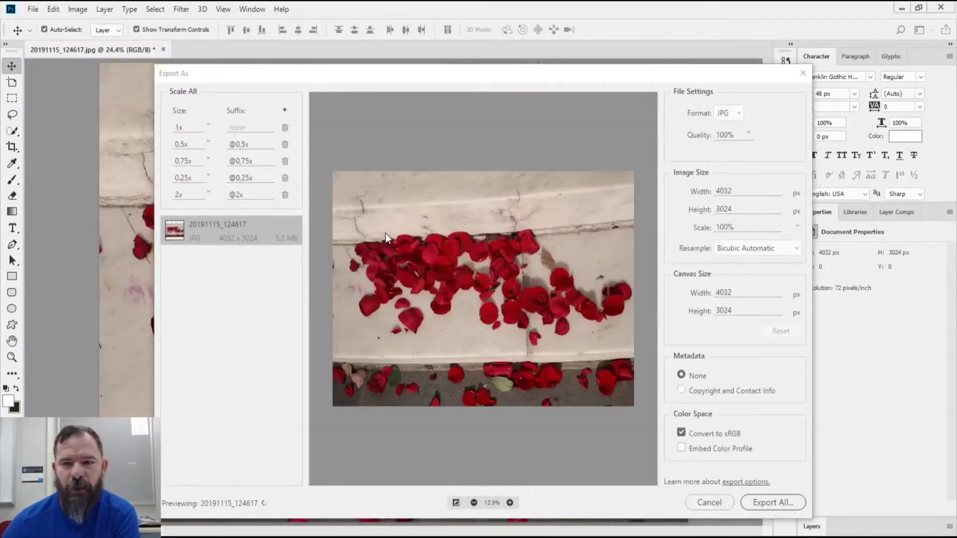
left_click(285, 144)
left_click(286, 145)
left_click(285, 145)
left_click(285, 145)
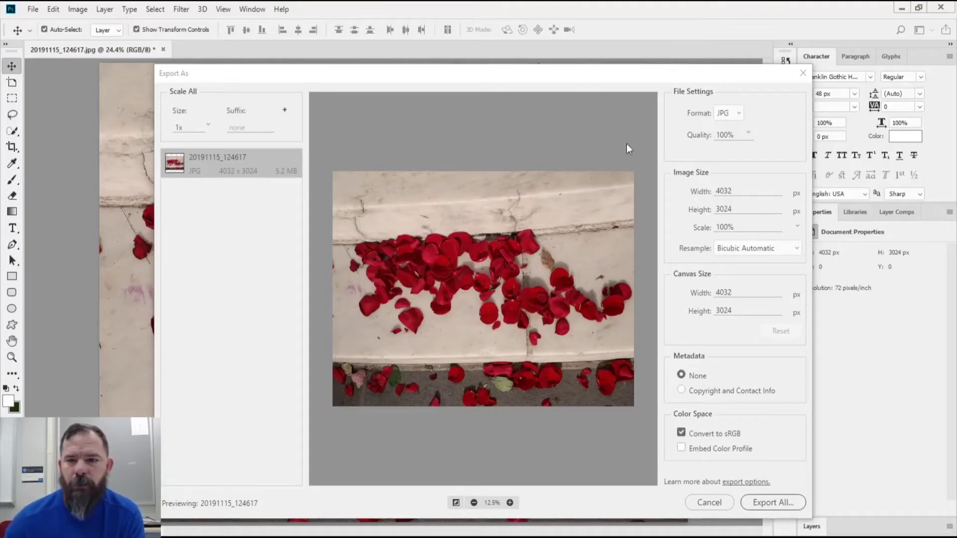
Step: Alternate the export format between PNG and JPG to compare file sizes, ending on JPG
left_click(740, 113)
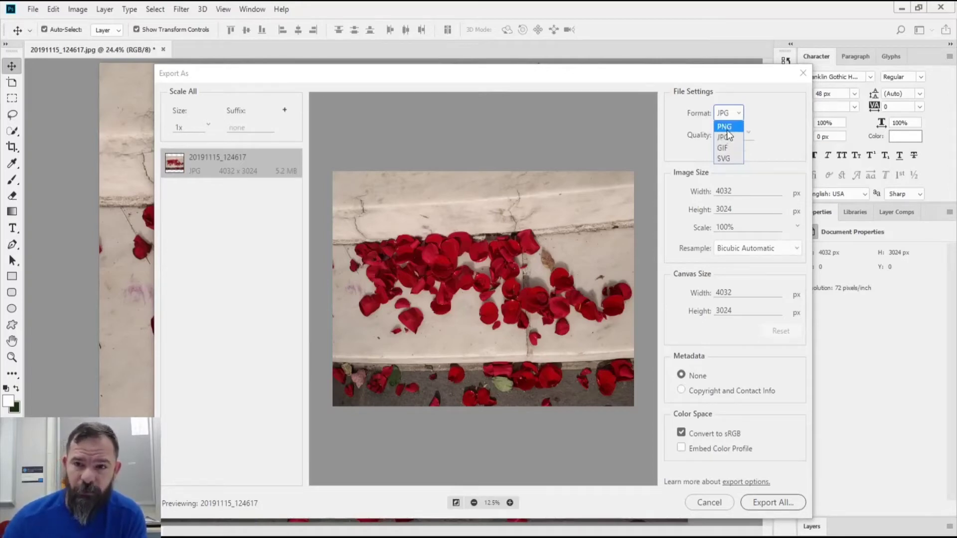
left_click(727, 128)
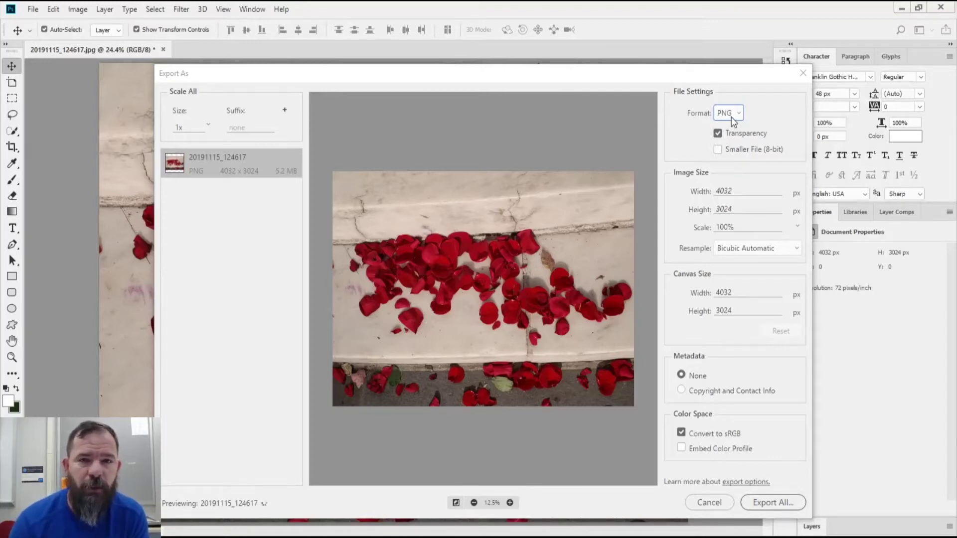
left_click(731, 117)
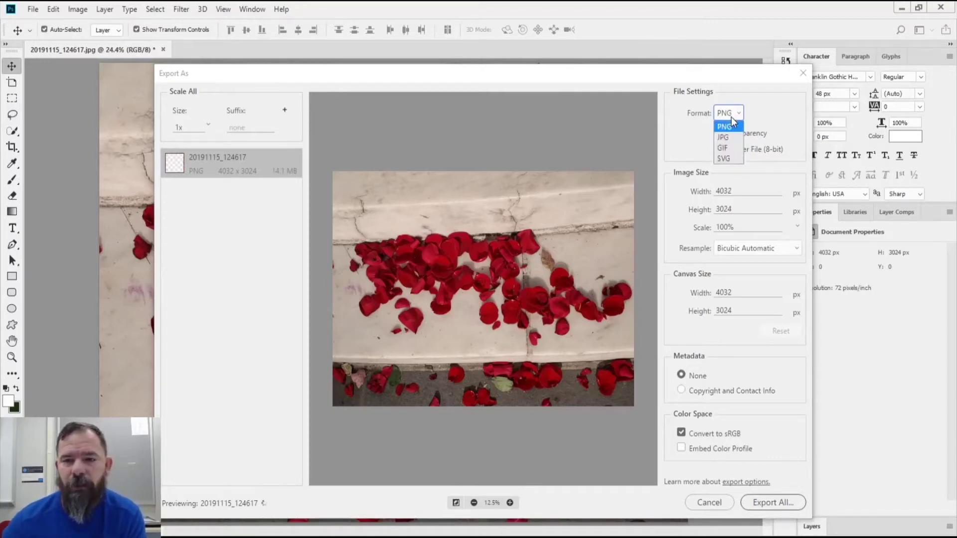
left_click(728, 138)
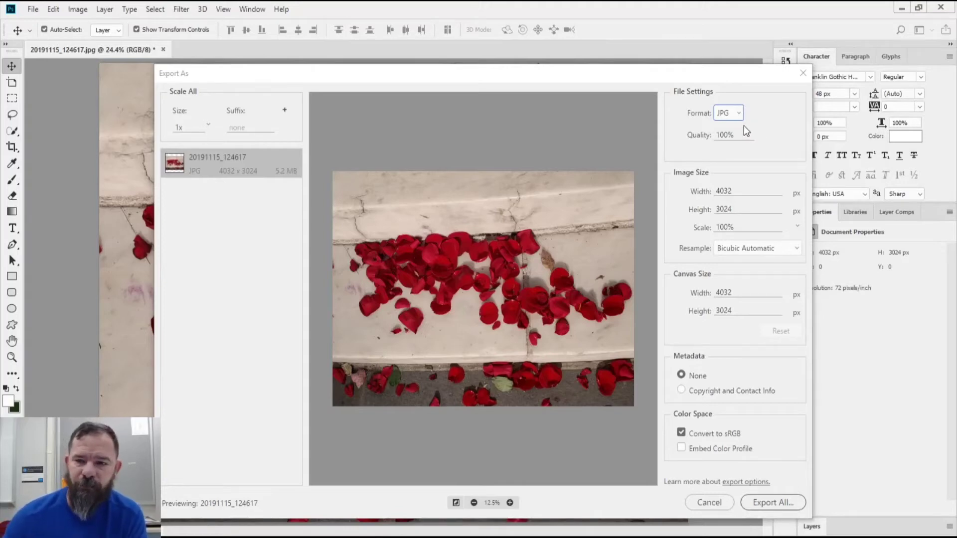
left_click(743, 119)
left_click(730, 125)
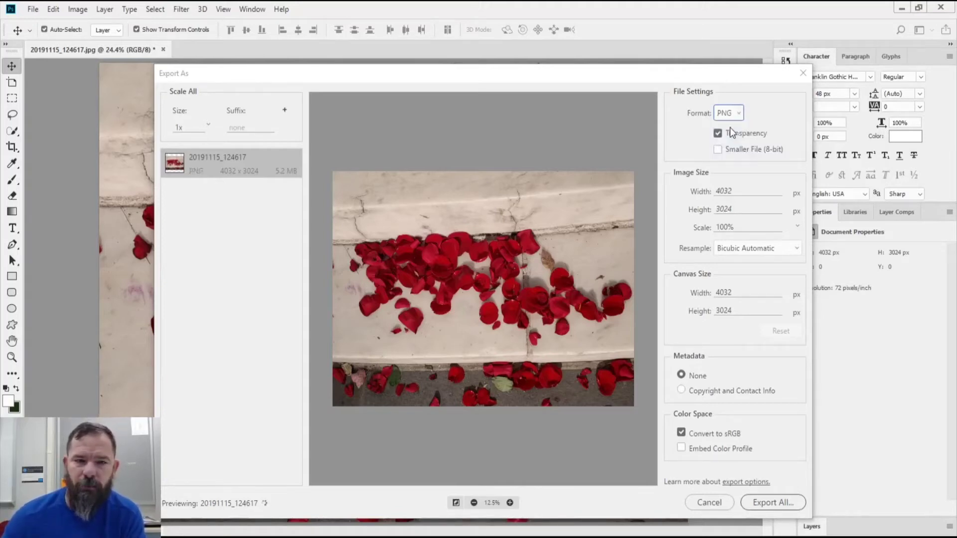
left_click(741, 113)
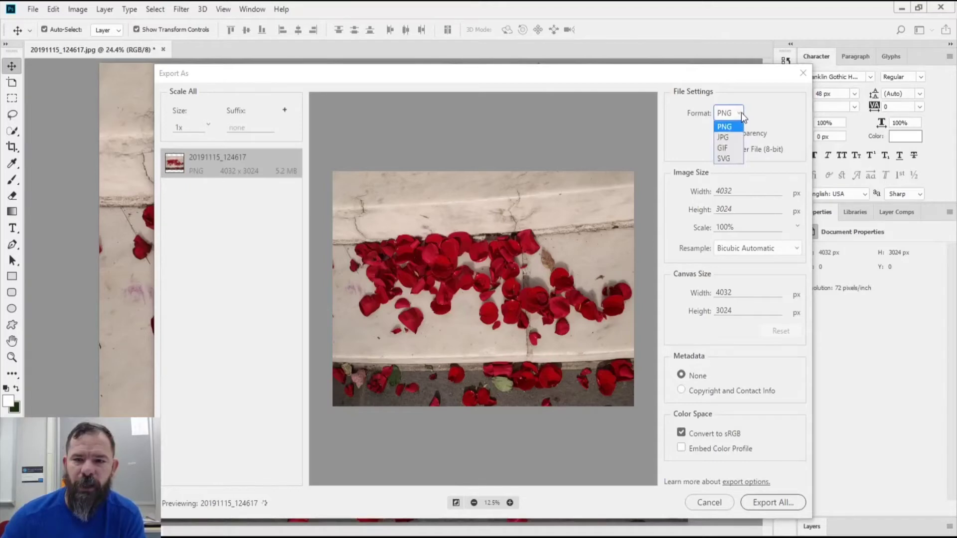
left_click(731, 131)
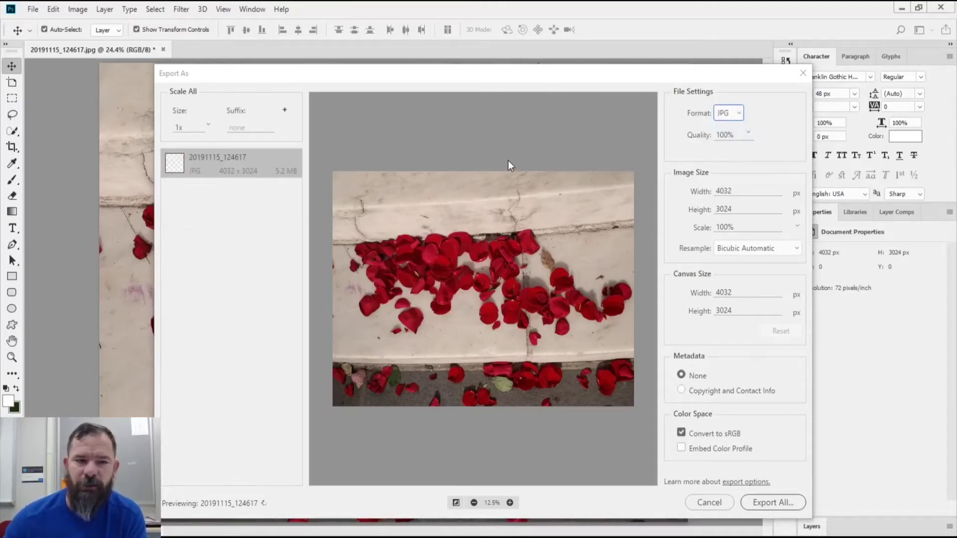
Step: Lower the JPG export quality to 33%
left_click(744, 134)
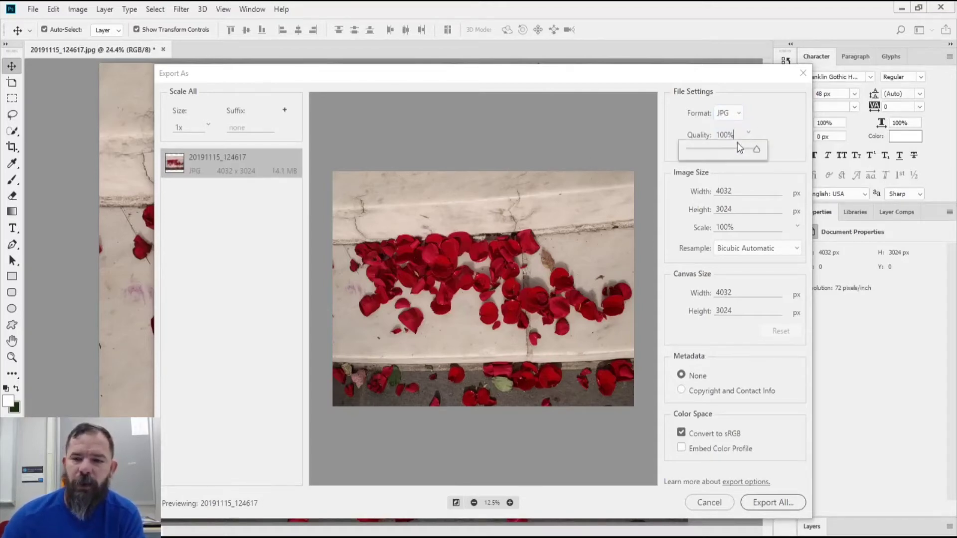
left_click(698, 148)
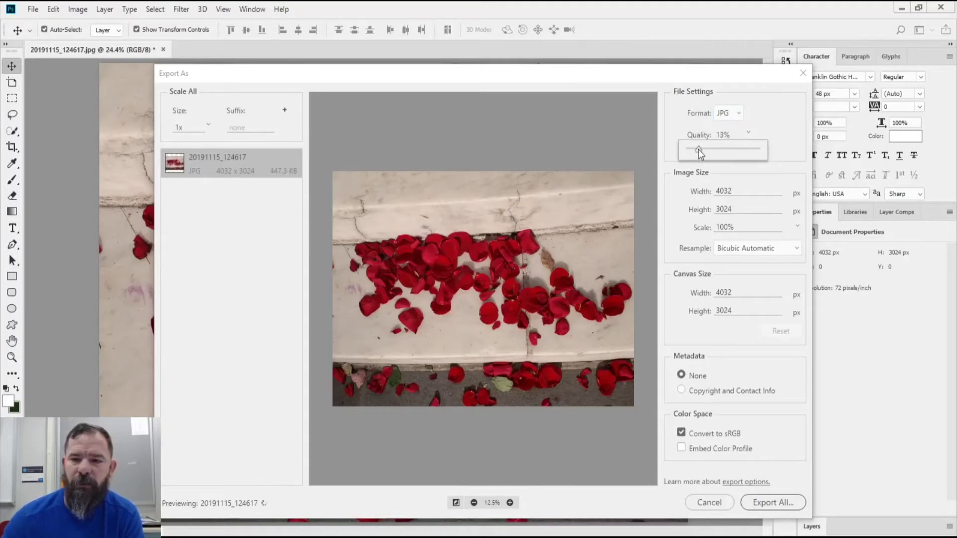
left_click_drag(698, 149, 712, 149)
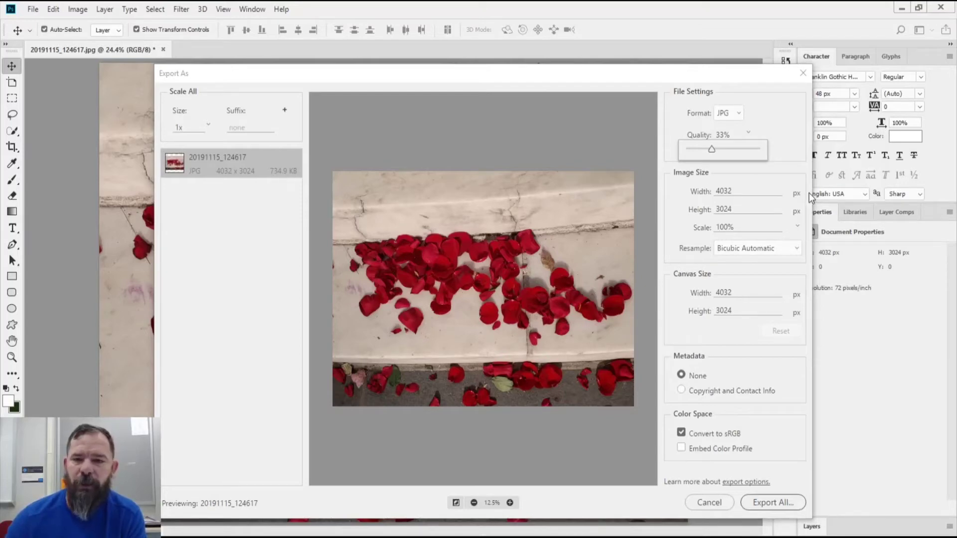
Step: Set the export image scale to 25%
left_click(786, 126)
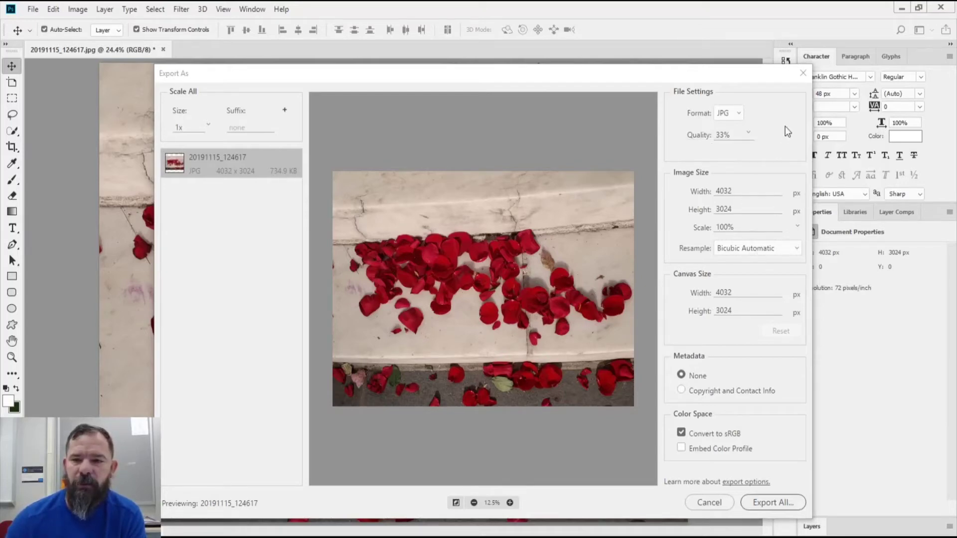
left_click(797, 225)
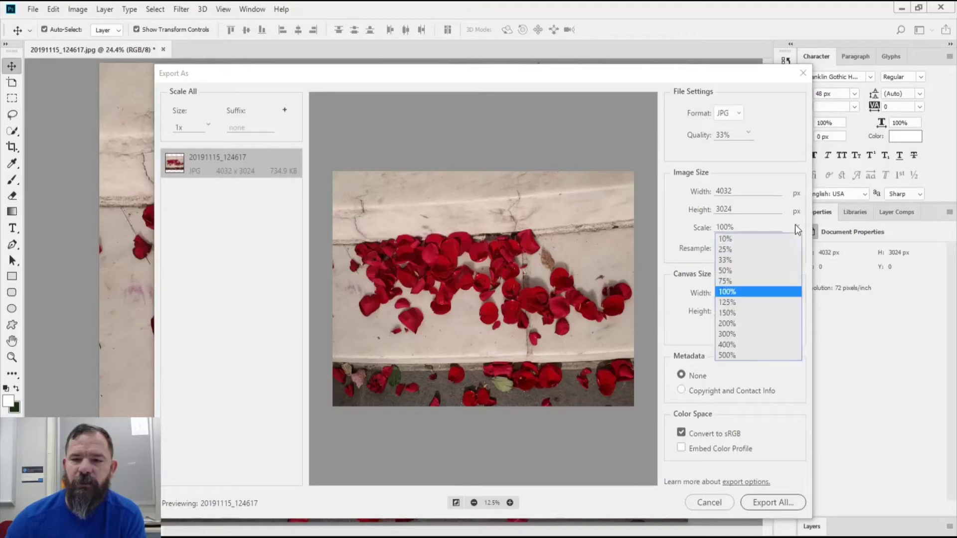
left_click(776, 249)
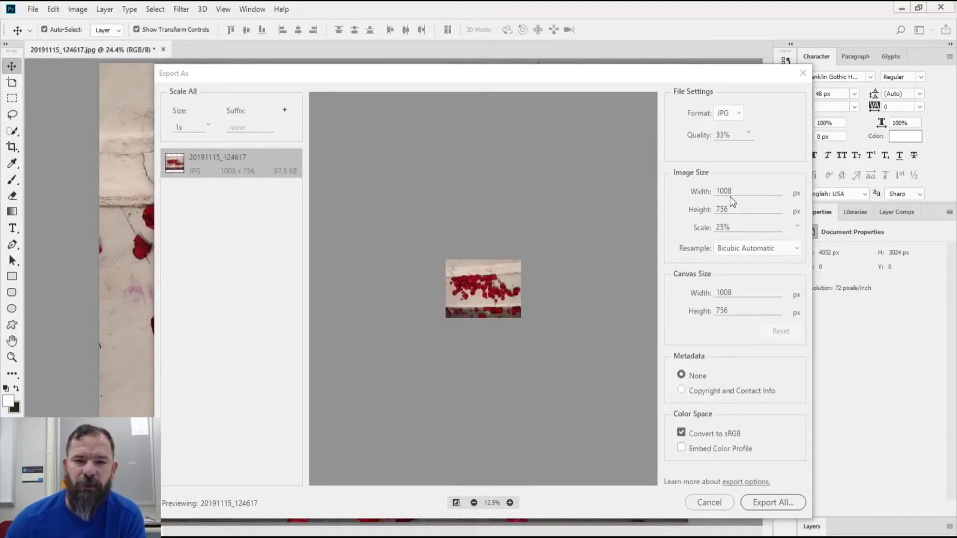
left_click(510, 503)
left_click(510, 504)
left_click(510, 503)
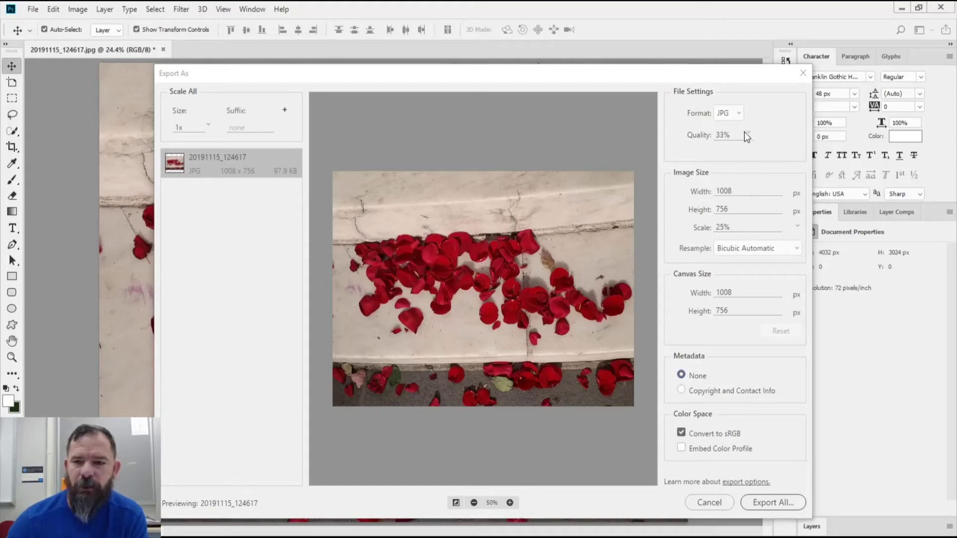
Step: Switch the export format to PNG and back to JPG to compare the file sizes at the reduced scale
left_click(737, 116)
left_click(732, 128)
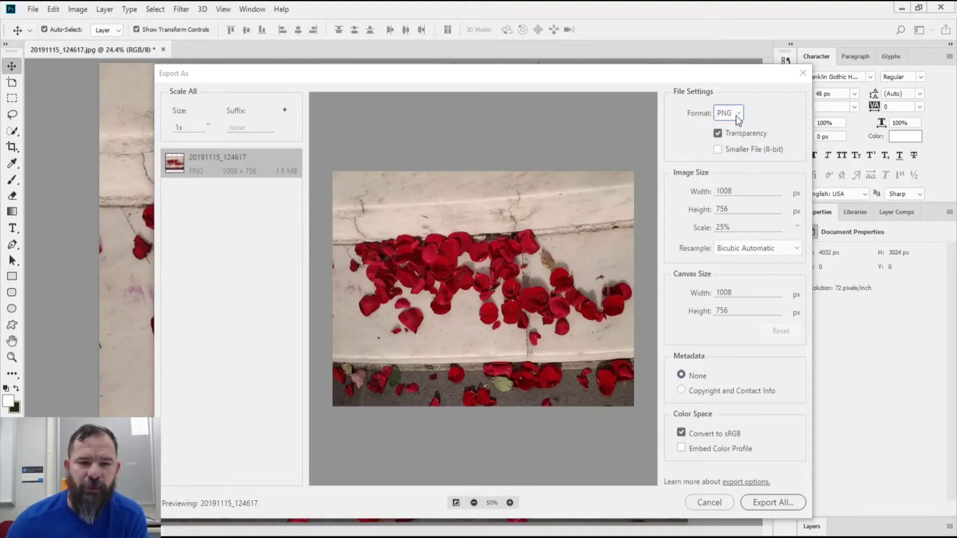
left_click(736, 116)
left_click(732, 135)
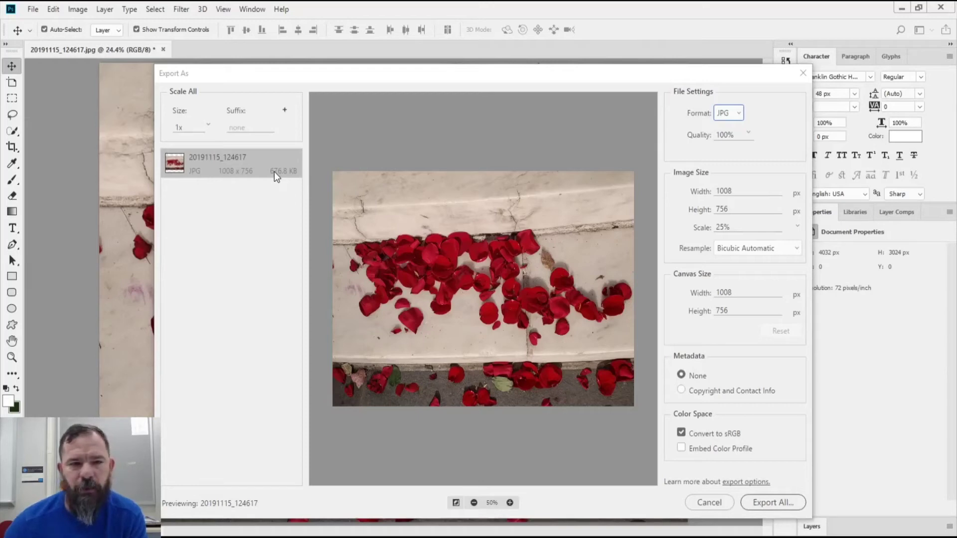
Step: Add more scale sizes to the export, including 0.5x and 0.75x
left_click(284, 111)
left_click(284, 112)
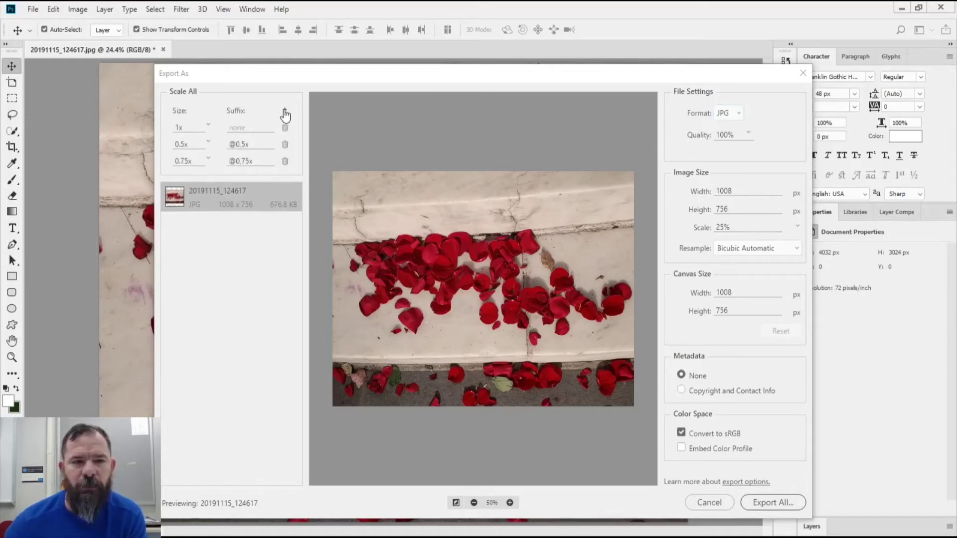
left_click(285, 111)
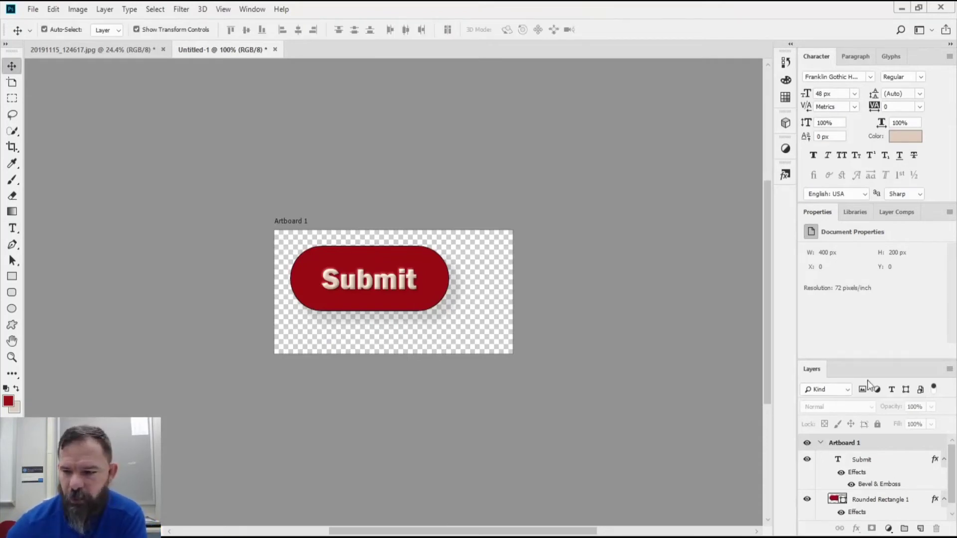
Step: Review the layers and effects that make up the Submit button in the Untitled-1 document
left_click_drag(872, 360, 871, 304)
scroll(870, 522, "down", 1)
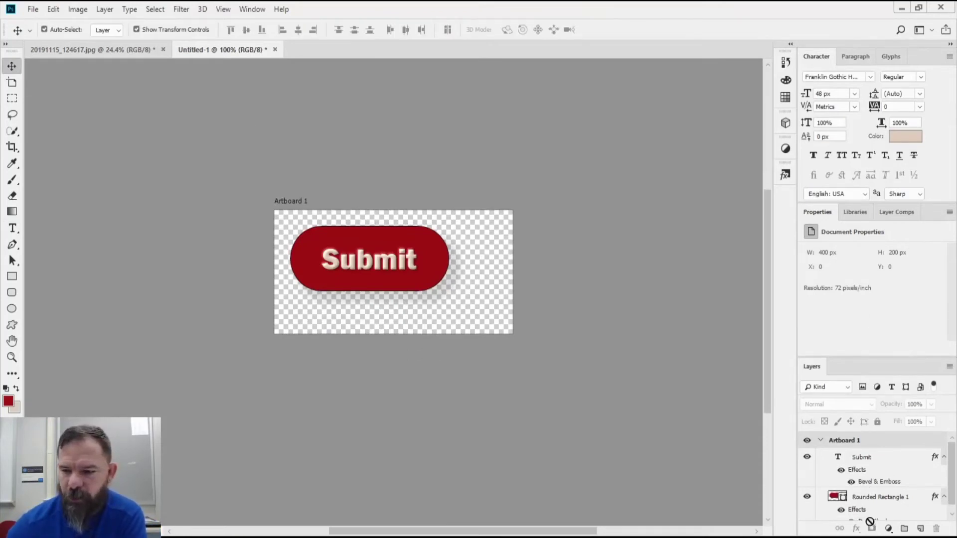
scroll(866, 499, "down", 1)
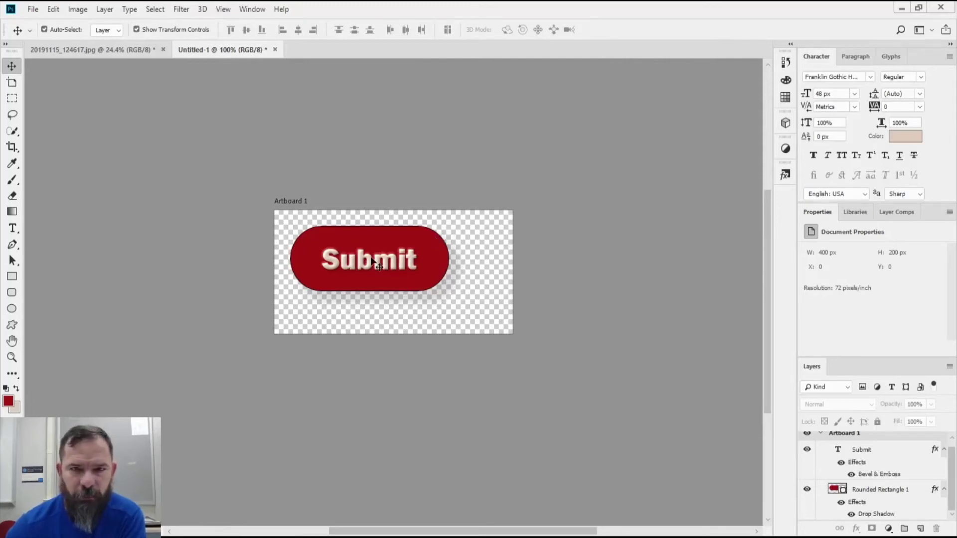
scroll(895, 468, "up", 1)
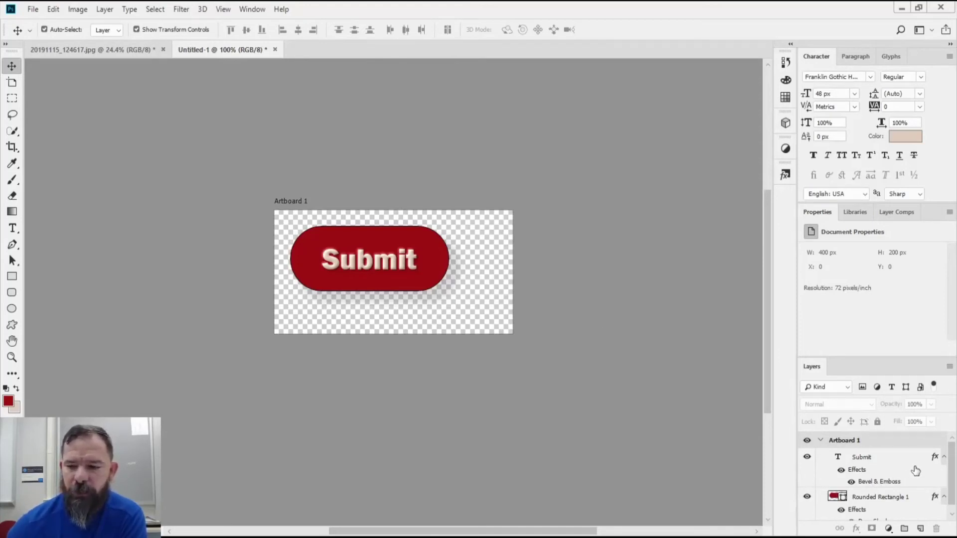
scroll(916, 474, "down", 1)
Step: Copy the CSS of the Rounded Rectangle 1 layer and paste it into the Untitled-1 CSS document in Dreamweaver
right_click(891, 495)
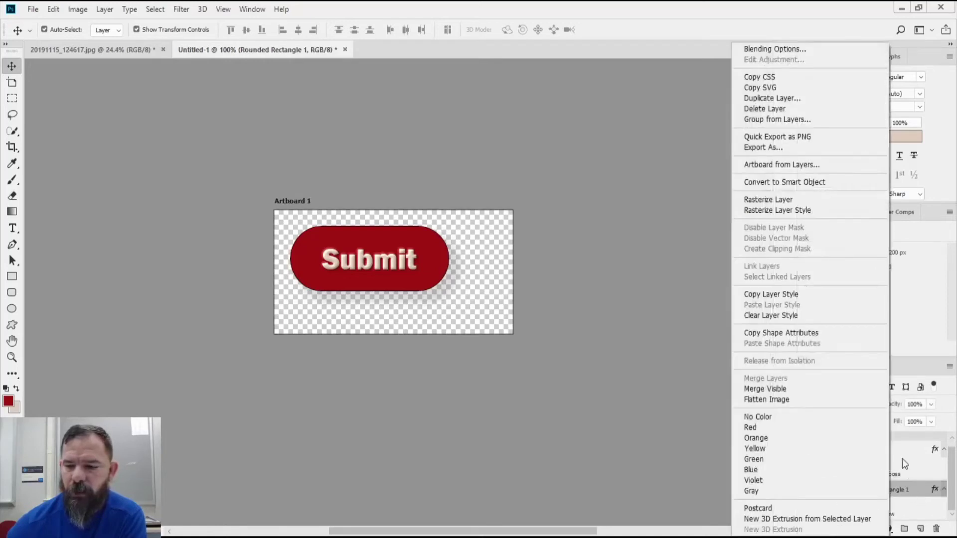
key("Escape")
right_click(893, 491)
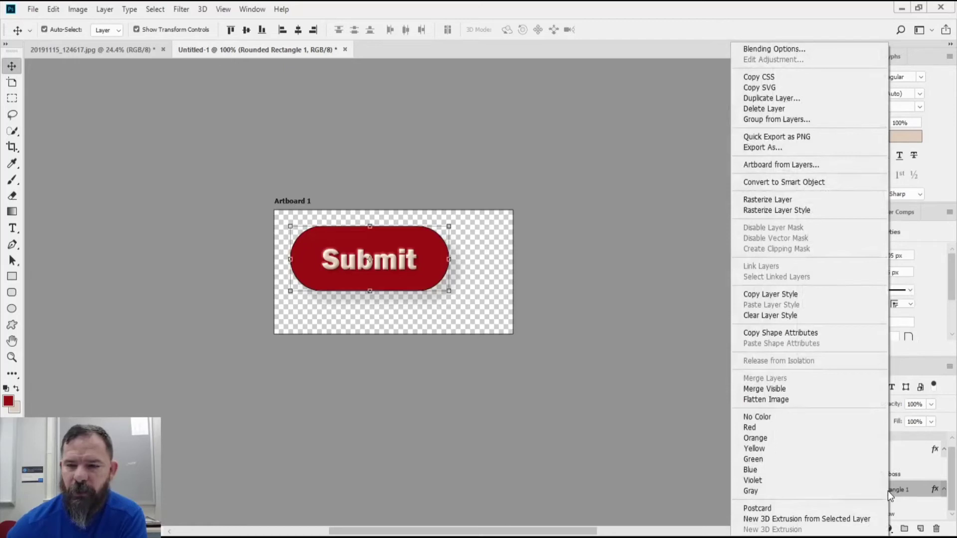
left_click(761, 78)
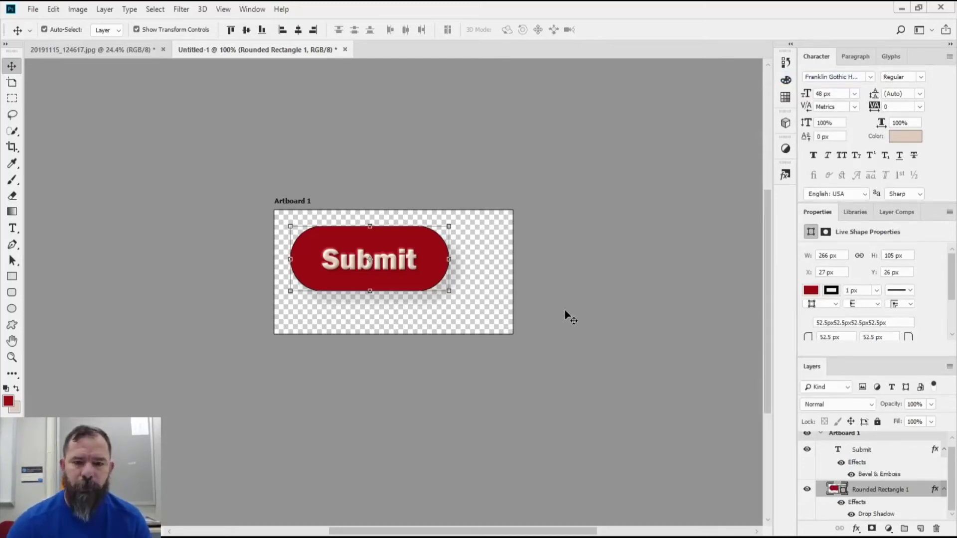
key("alt+Tab")
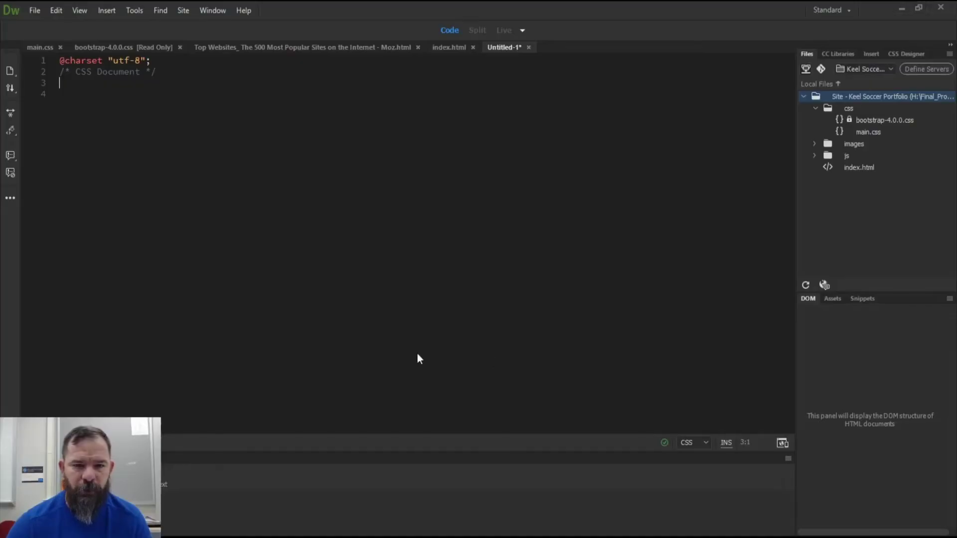
type(".Rounded_Rectangle_1 {   border-width: 1px;   border-color: rgb(0, 0, 0);   border-style: solid;   background-color: rgb(149, 7, 19);   box-shadow: 0px 20px 14.4px 3.6px rgba(0, 0, 0, 0.28);   position: absolute;   left: 27px;   top: 26px;   width: 264px;   height: 103px;   z-index: 2; }")
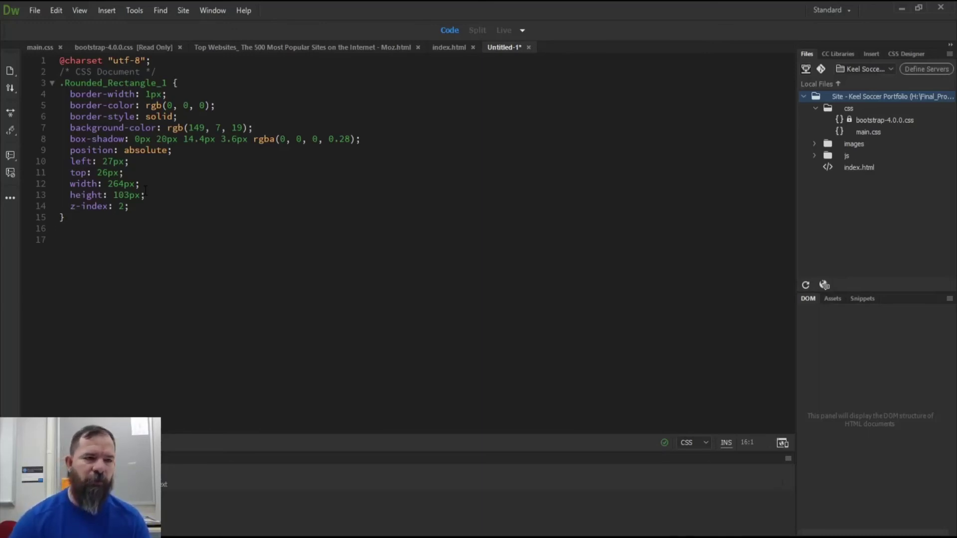
Step: Copy the CSS of the Submit text layer in Photoshop and paste it below the rectangle's rule in Dreamweaver
key("alt+Tab")
right_click(874, 459)
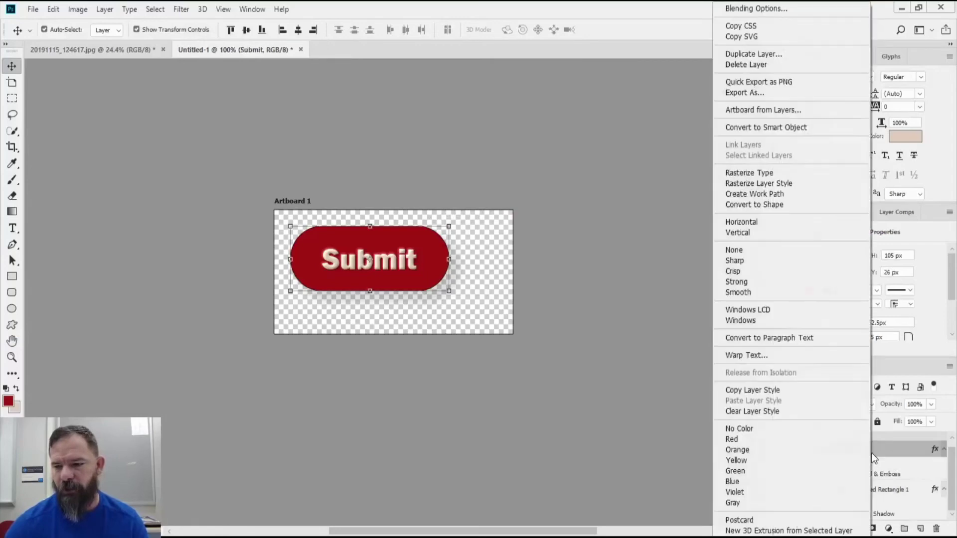
left_click(741, 27)
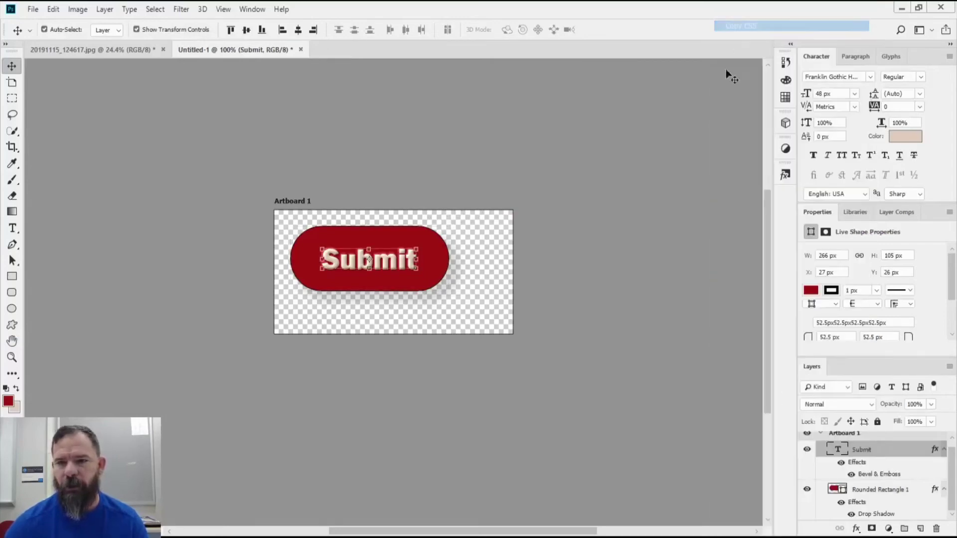
key("alt+Tab")
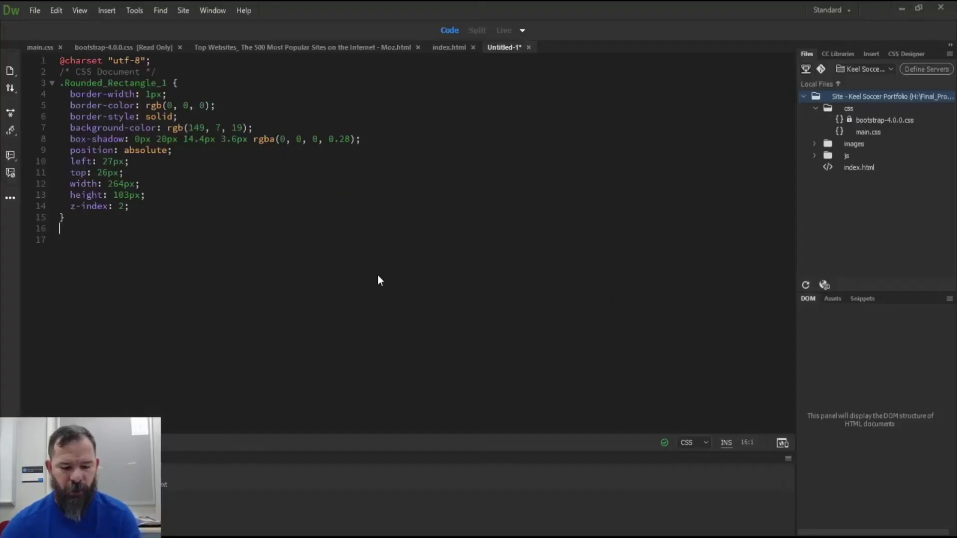
type(".Submit {   font-size: 48px;   font-family: \"Franklin Gothic Heavy\";   color: rgb(222, 203, 189);   line-height: 1.2;   text-align: center;   position: absolute;   left: 75.472px;   top: 51.7px;   z-index: 3; }")
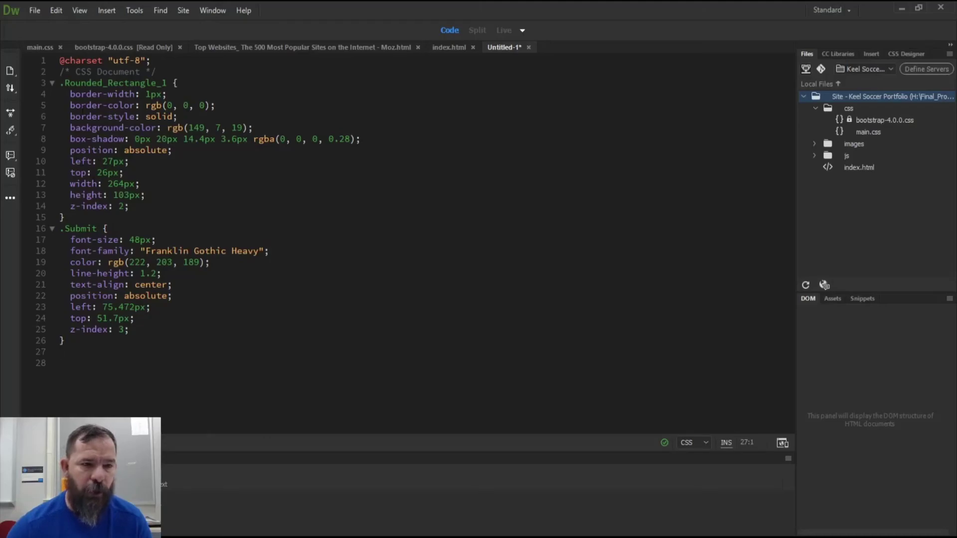
Step: Back in Photoshop, move the Submit text and rounded rectangle together down and right, placing the rectangle at about X 80 px, Y 63 px
key("alt+Tab")
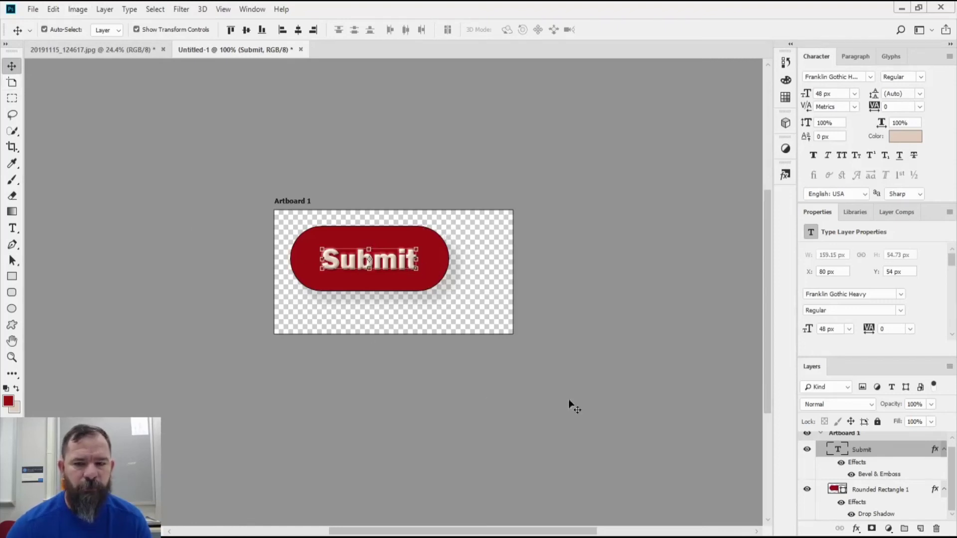
left_click(884, 493)
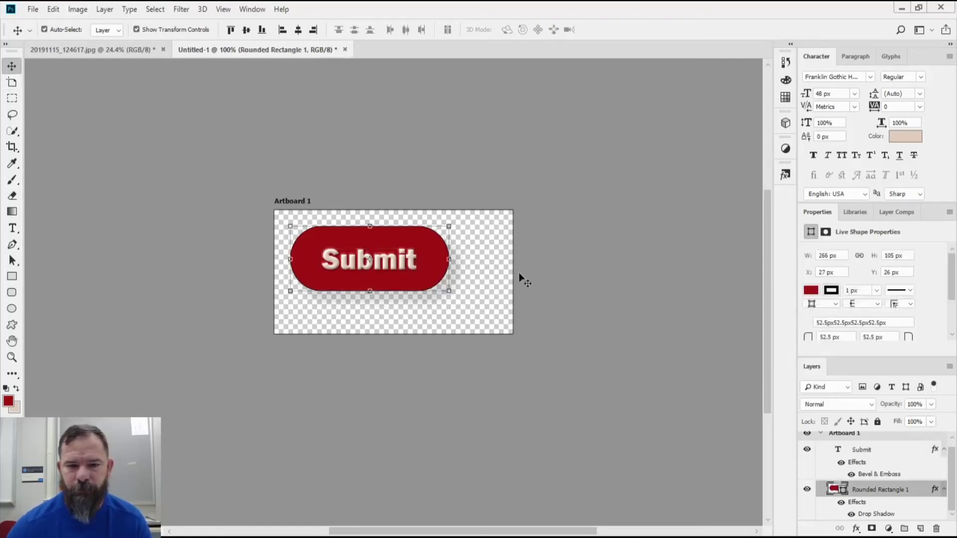
left_click(394, 267, "shift")
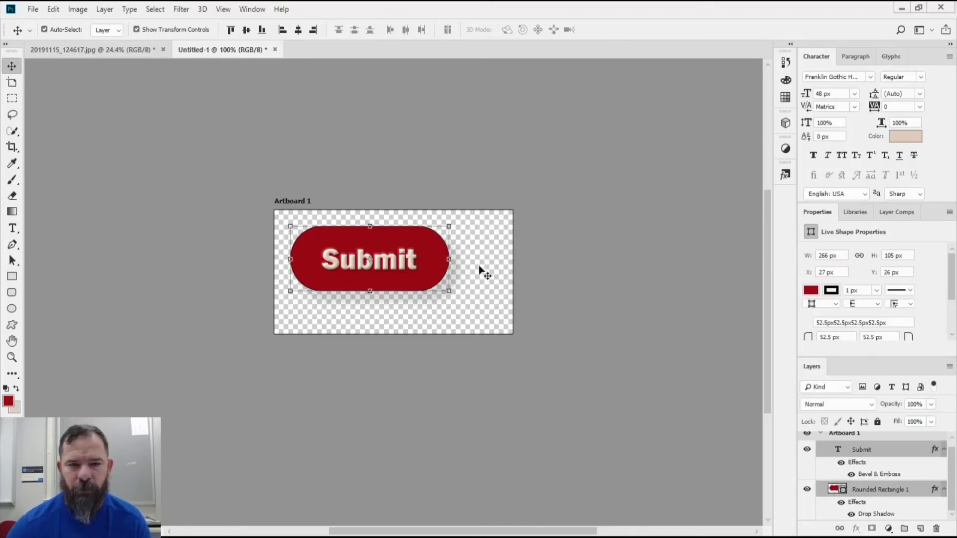
left_click_drag(429, 248, 459, 271)
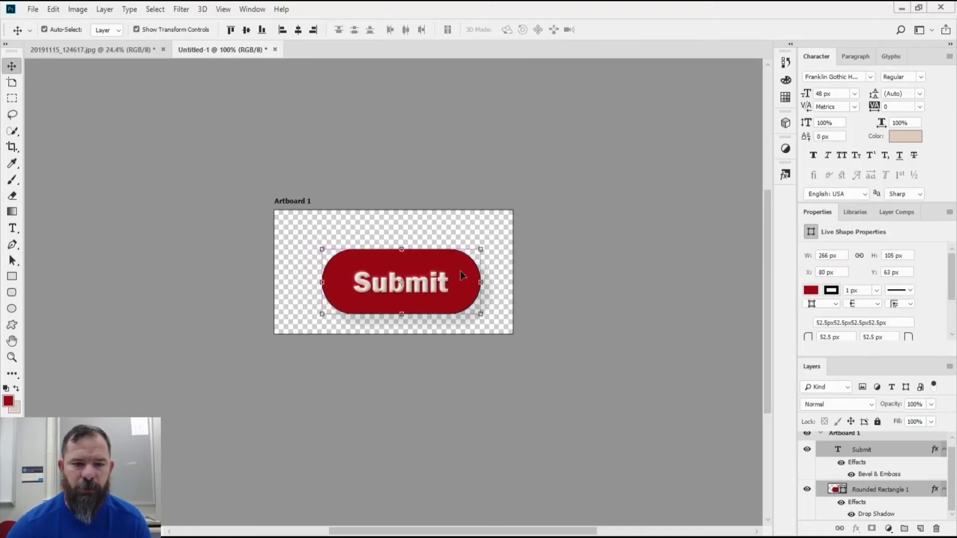
Step: Copy the moved Rounded Rectangle 1 layer's CSS and paste it in Dreamweaver between the first rectangle rule and the .Submit rule
right_click(887, 490)
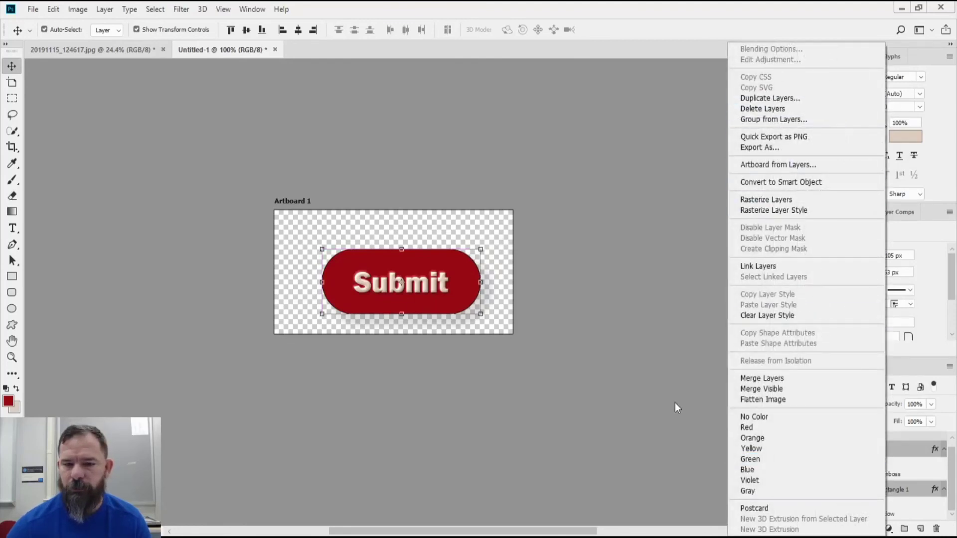
left_click(918, 501)
left_click(897, 491)
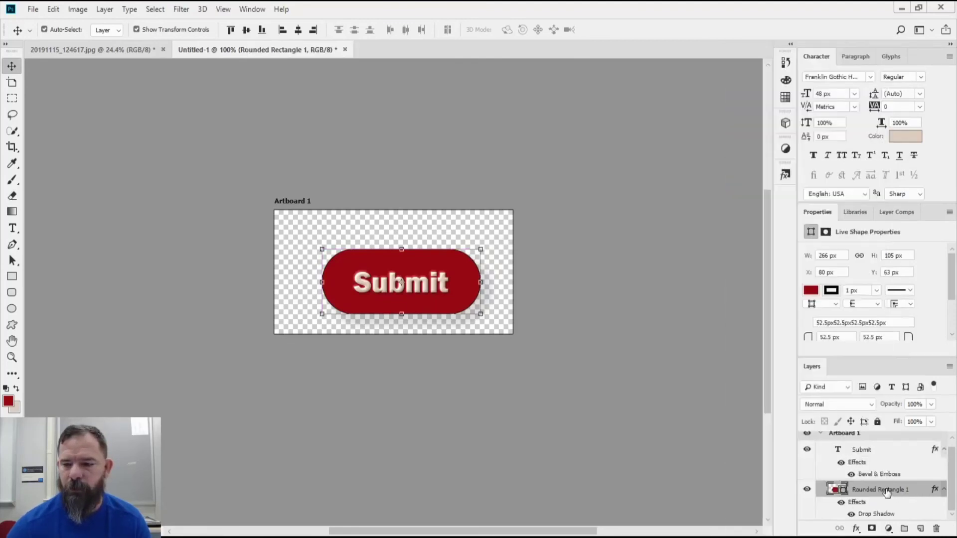
right_click(887, 493)
left_click(756, 77)
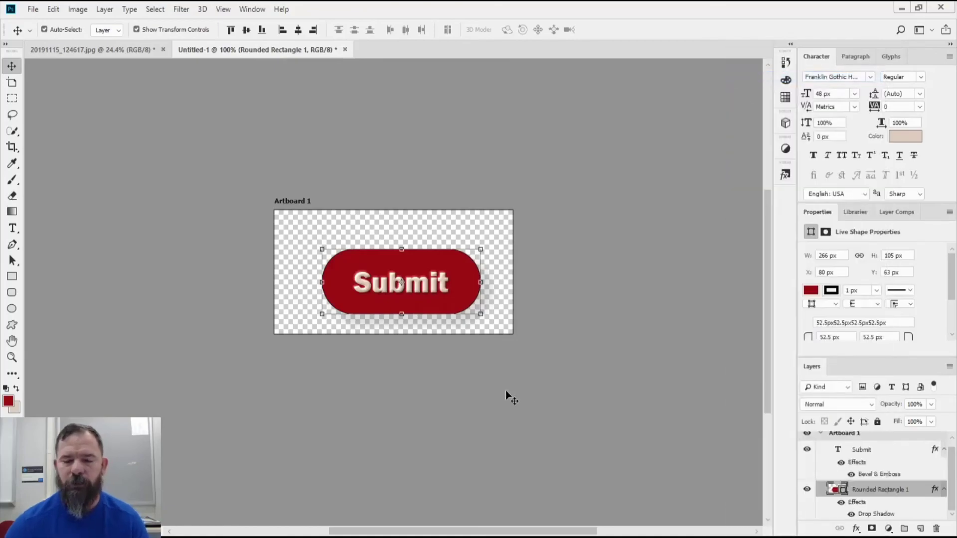
key("alt+Tab")
left_click(83, 214)
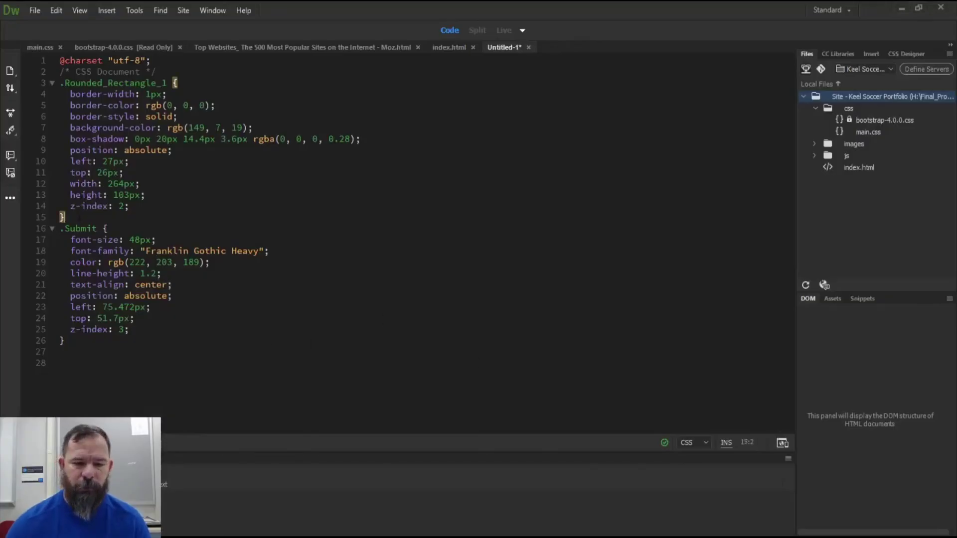
key("Return")
key("Return")
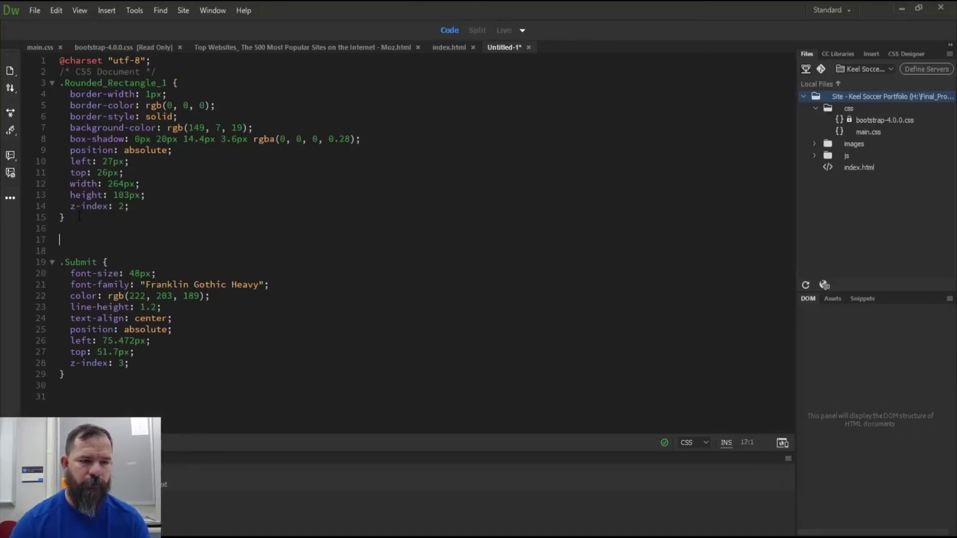
key("ctrl+v")
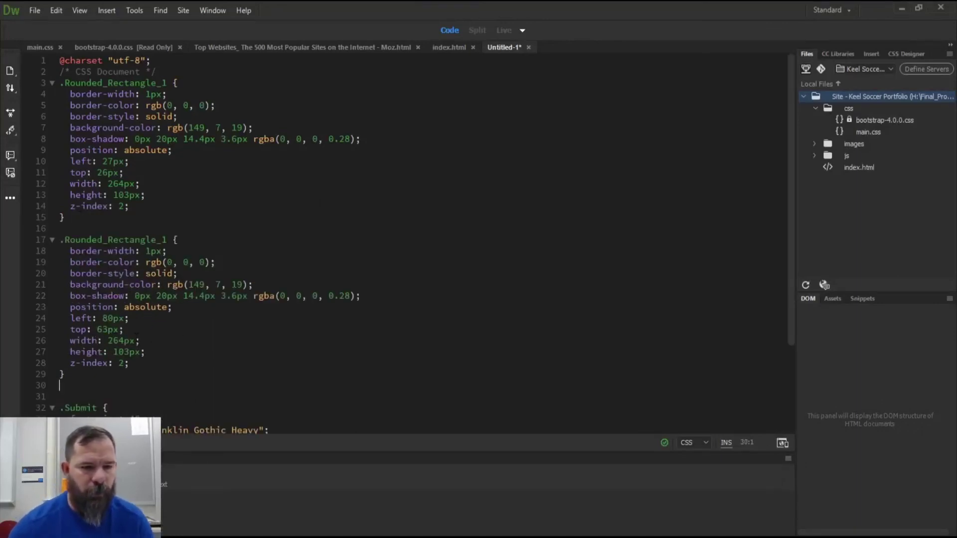
Step: Examine the position, size and z-index values in the rectangle and Submit CSS rules, and switch back to Photoshop
left_click(113, 318)
left_click(124, 352)
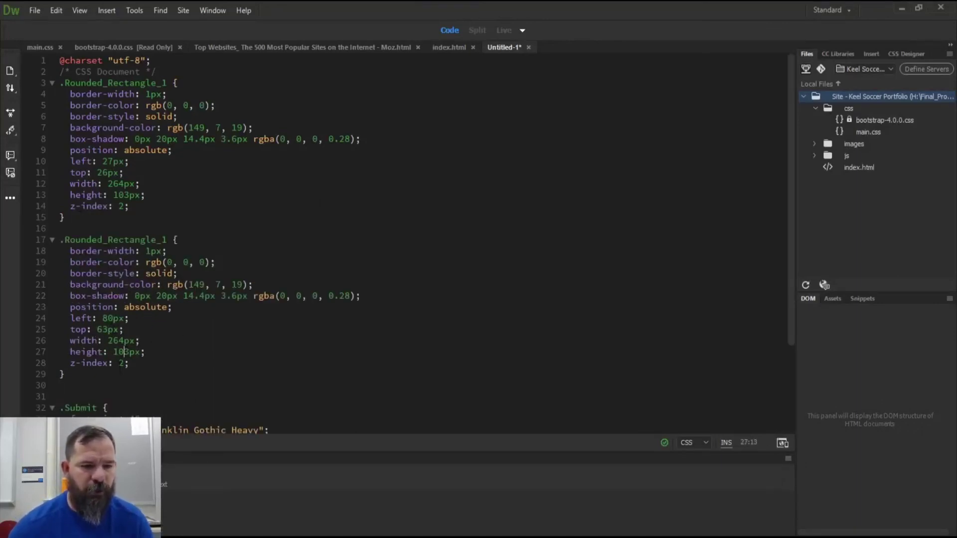
scroll(414, 244, "down", 3)
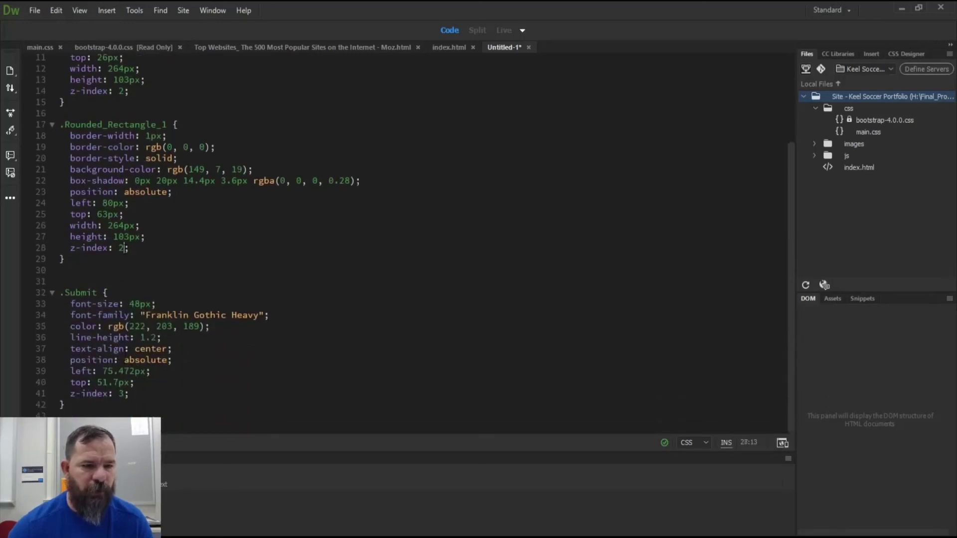
left_click(119, 394)
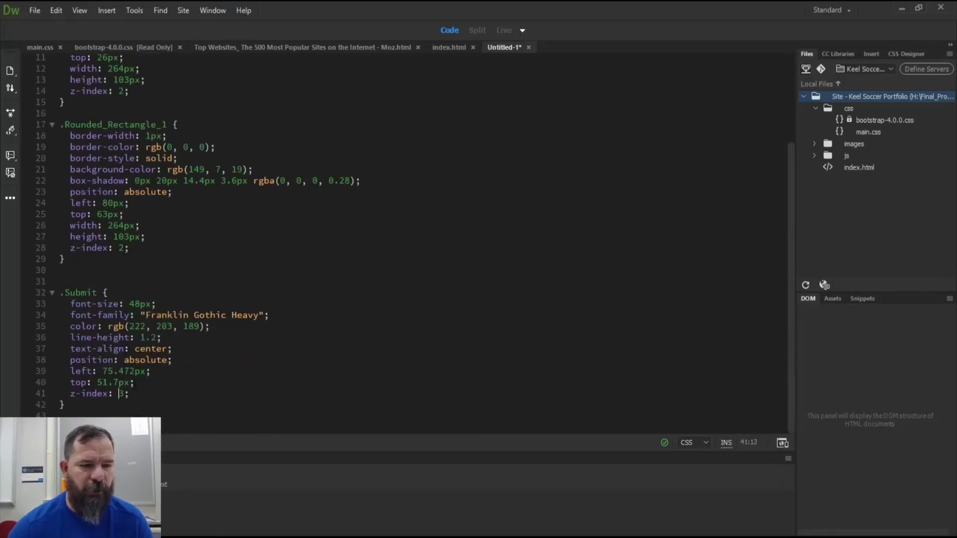
scroll(198, 332, "up", 3)
scroll(234, 331, "down", 3)
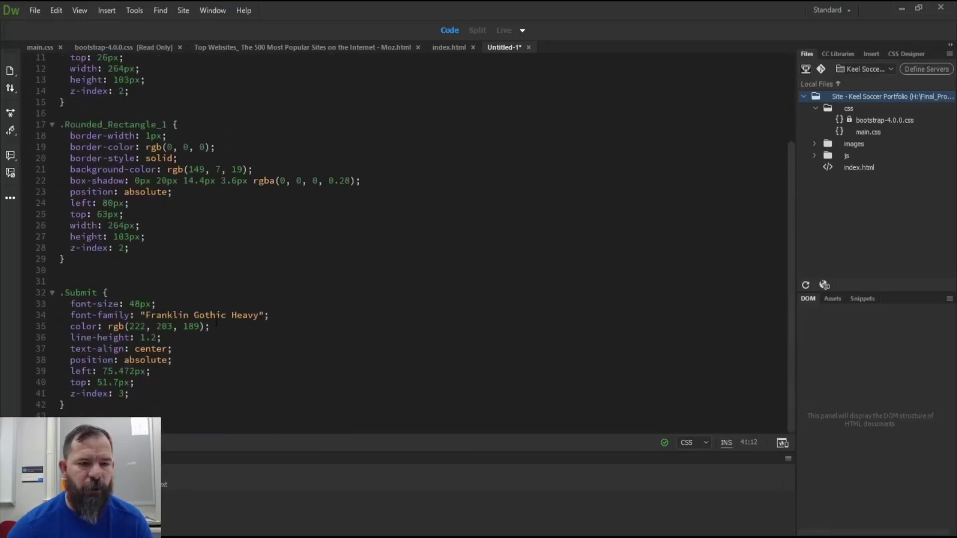
key("alt+Tab")
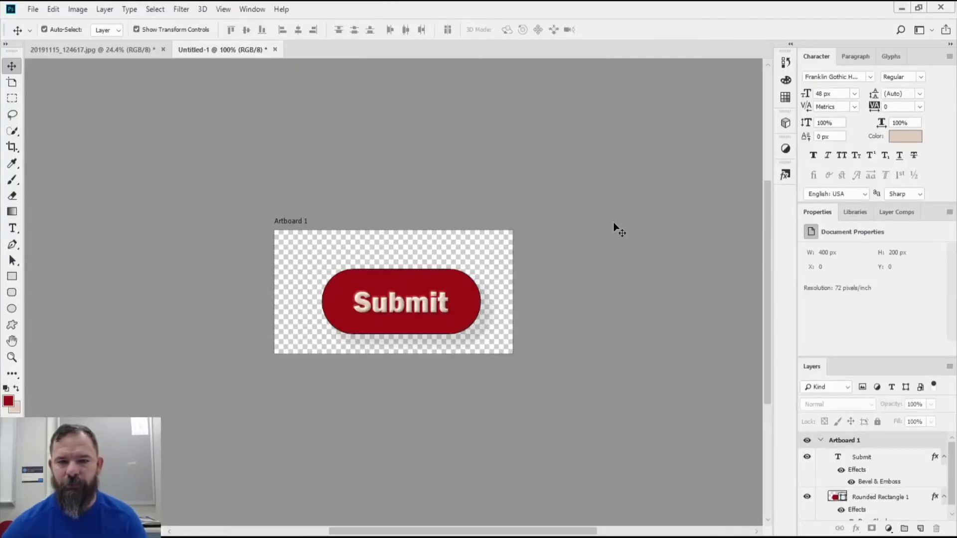
left_click(614, 223)
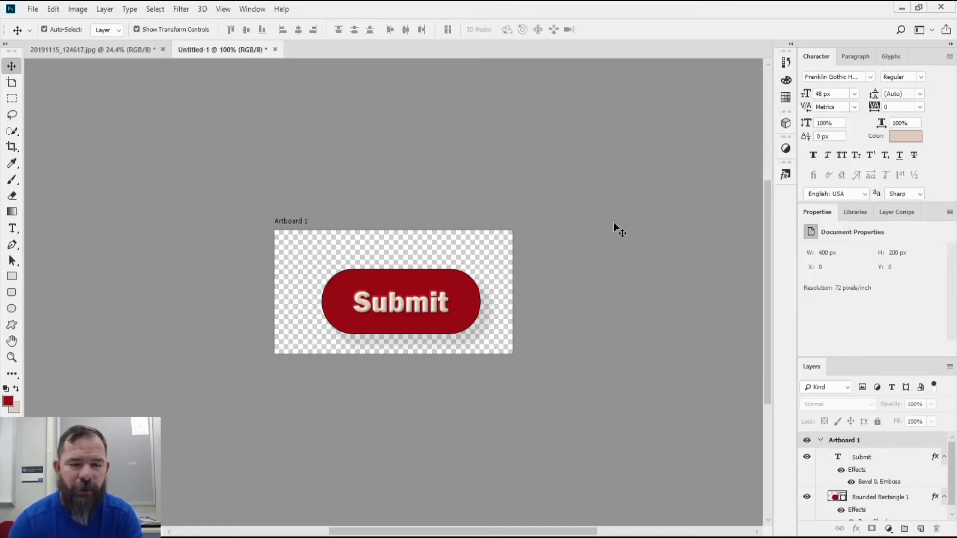